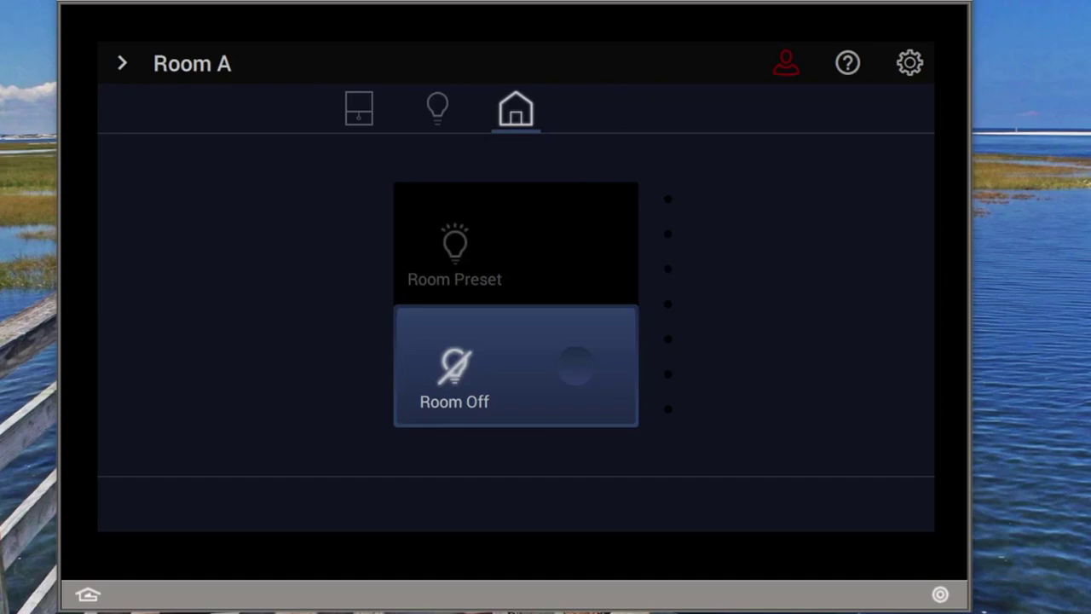
Step: Reselect Room A from the area list, then change the active role from Administrator to User
{"action": "left_click", "coordinate": [182, 67]}
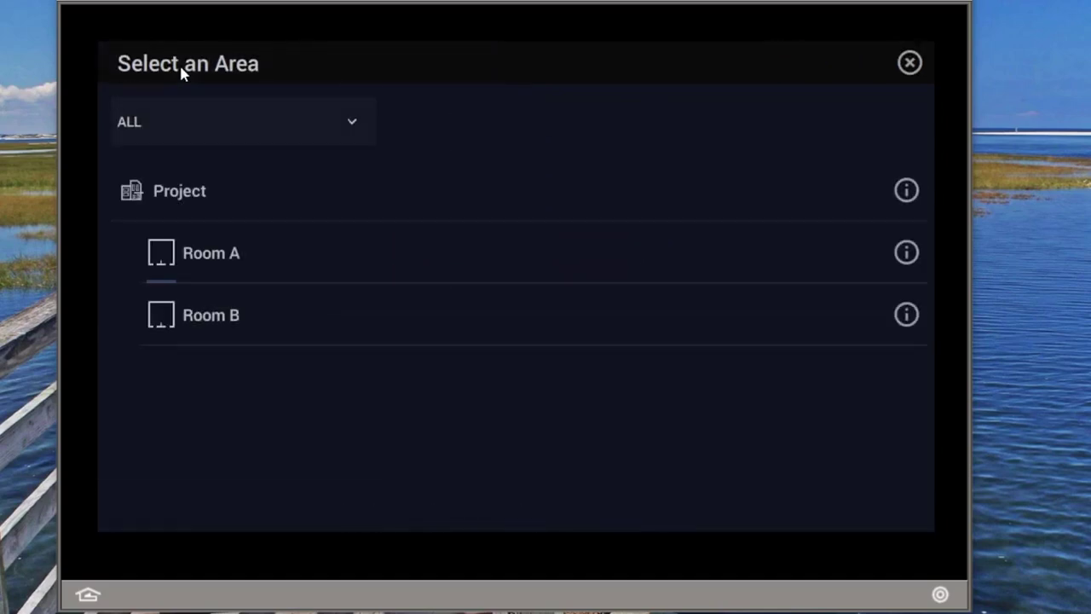
{"action": "left_click", "coordinate": [214, 263]}
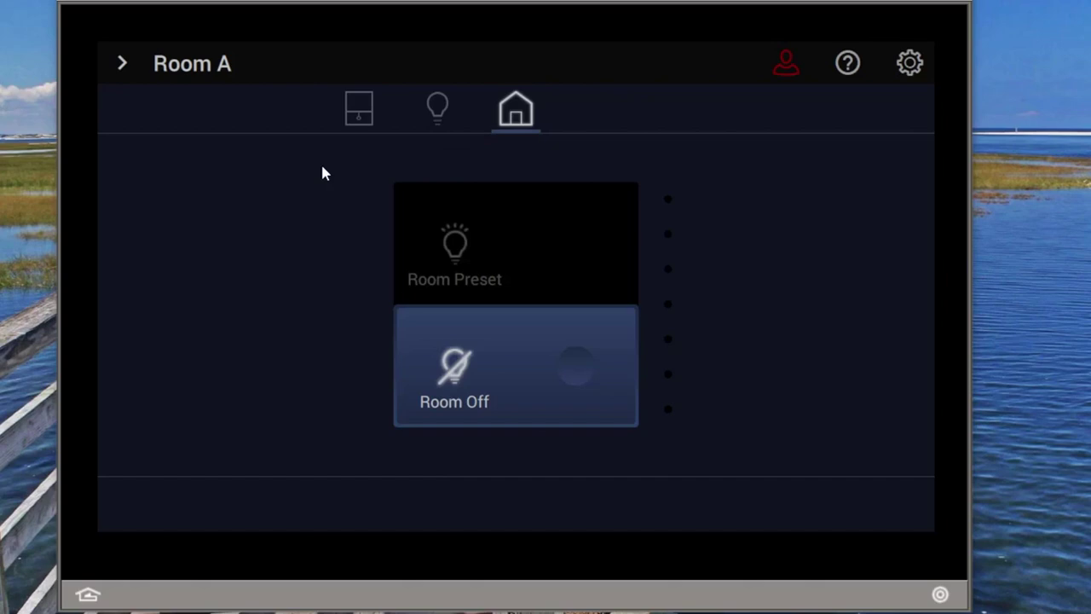
{"action": "left_click", "coordinate": [787, 69]}
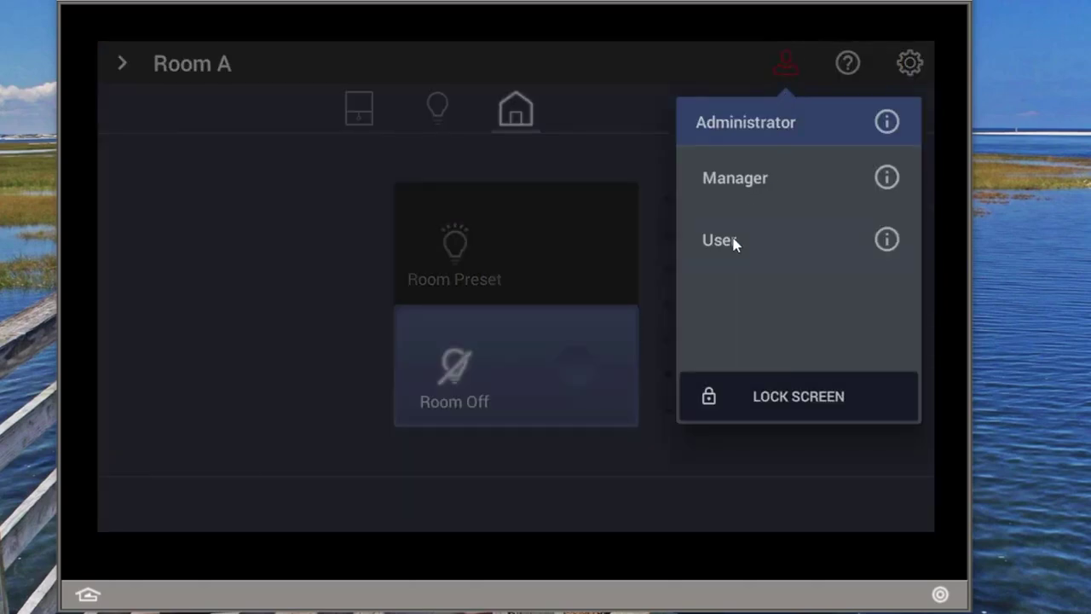
{"action": "left_click", "coordinate": [720, 240]}
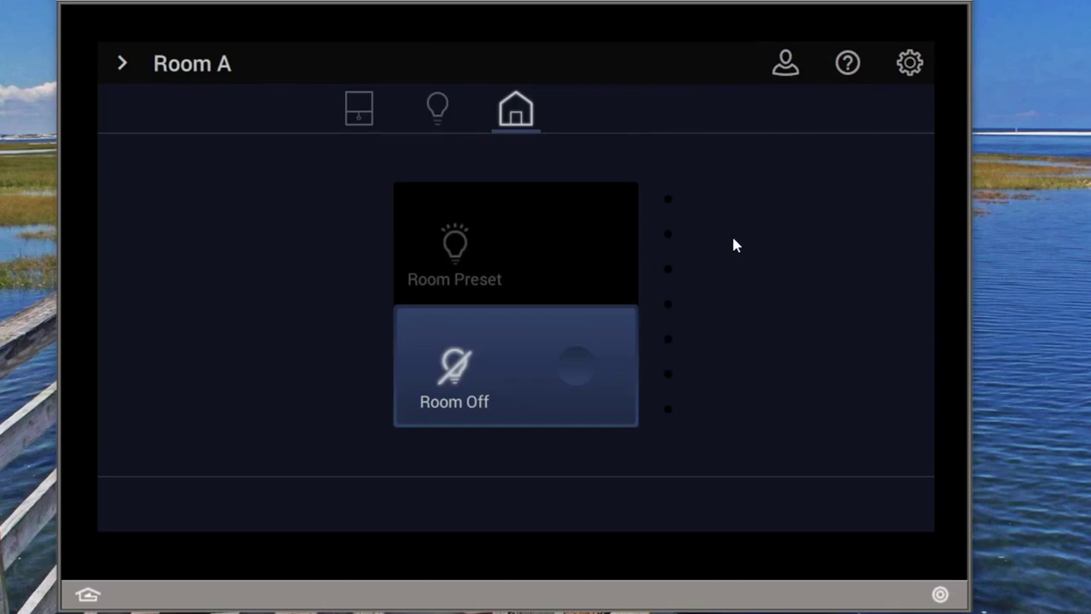
{"action": "left_click", "coordinate": [786, 65]}
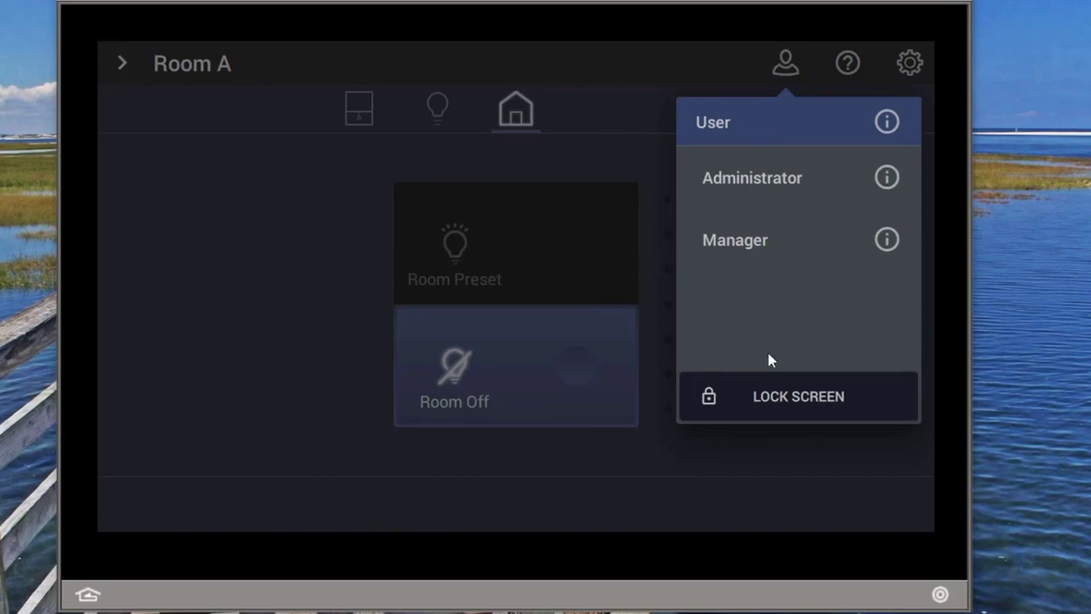
{"action": "left_click", "coordinate": [318, 433]}
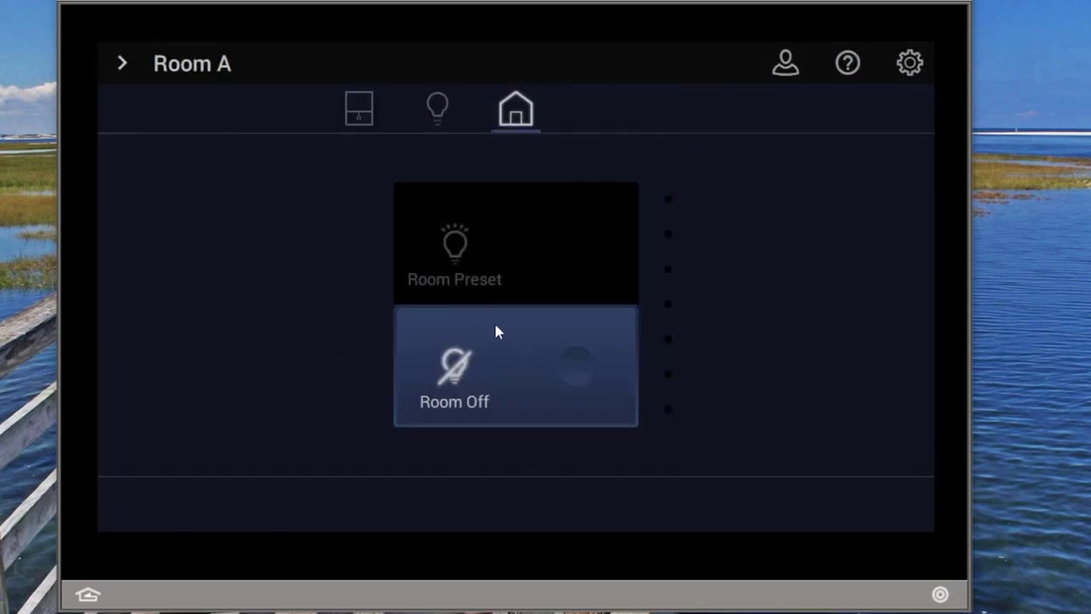
{"action": "left_click", "coordinate": [206, 75]}
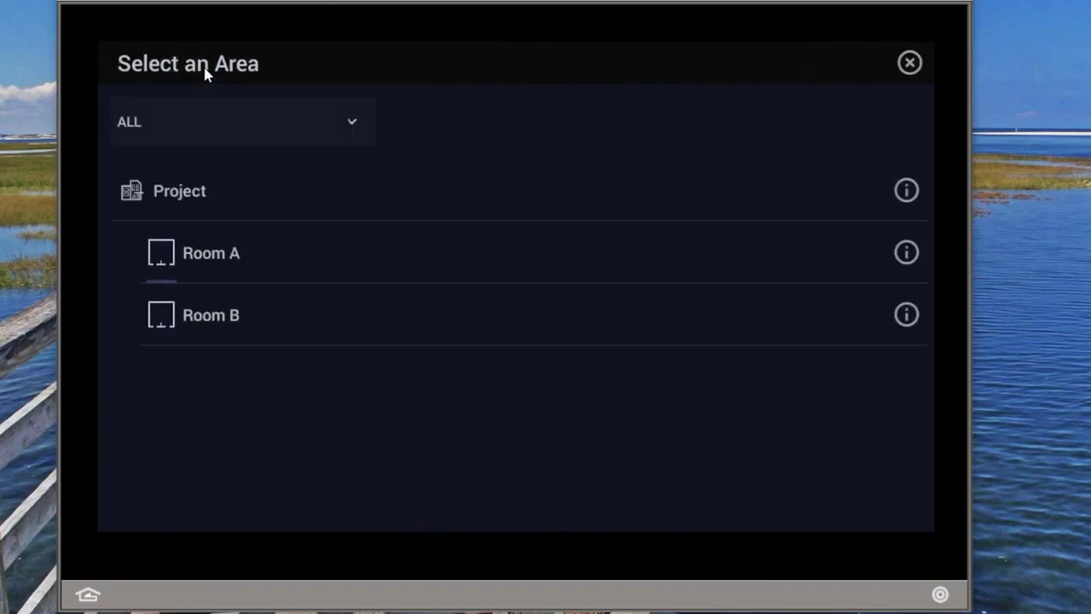
{"action": "left_click", "coordinate": [223, 329]}
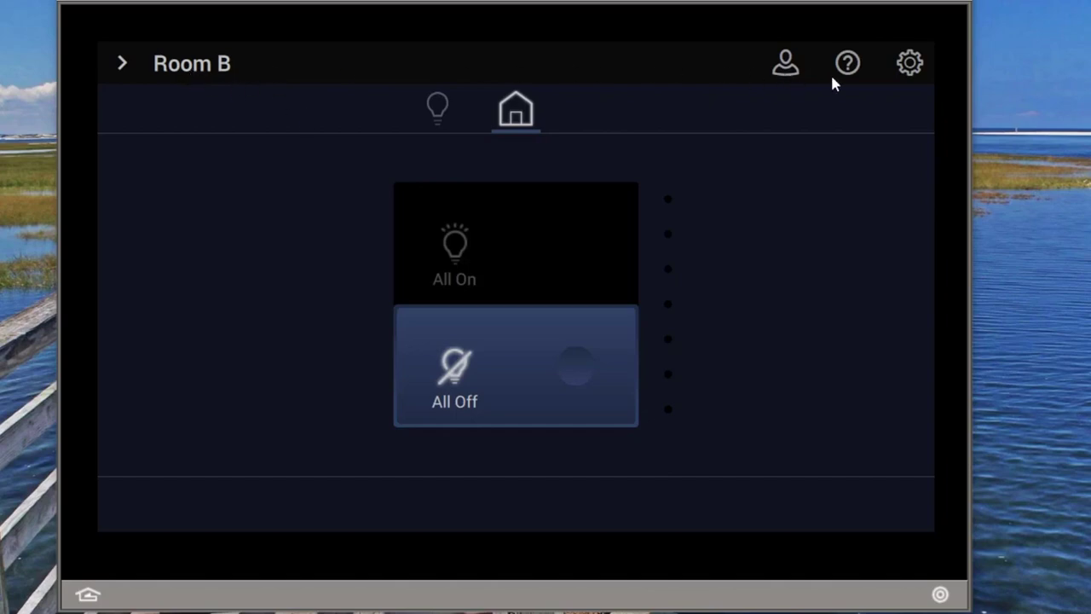
{"action": "left_click", "coordinate": [211, 68]}
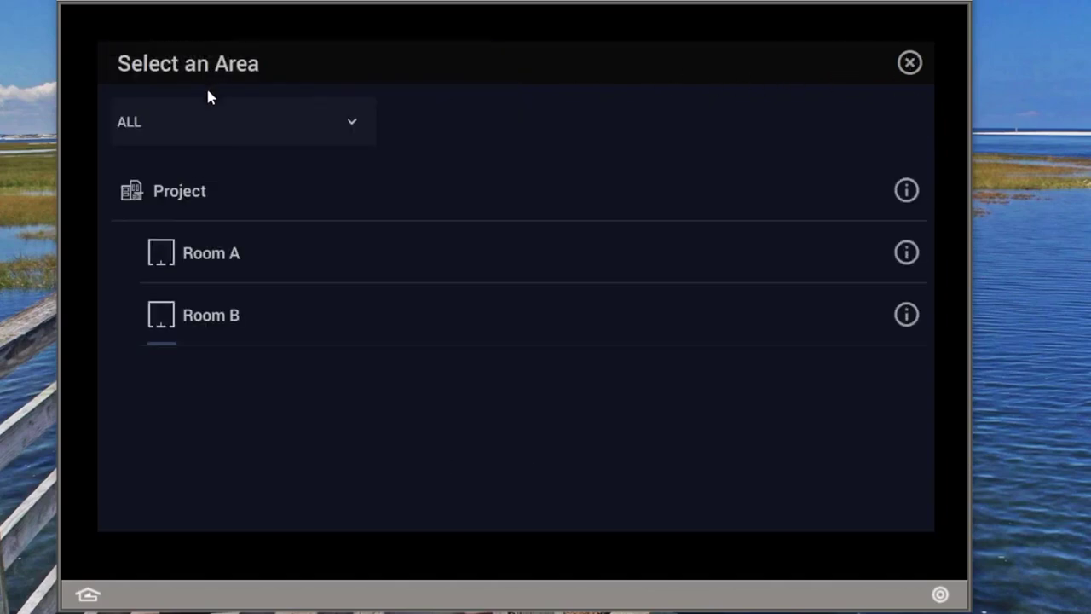
{"action": "left_click", "coordinate": [227, 255]}
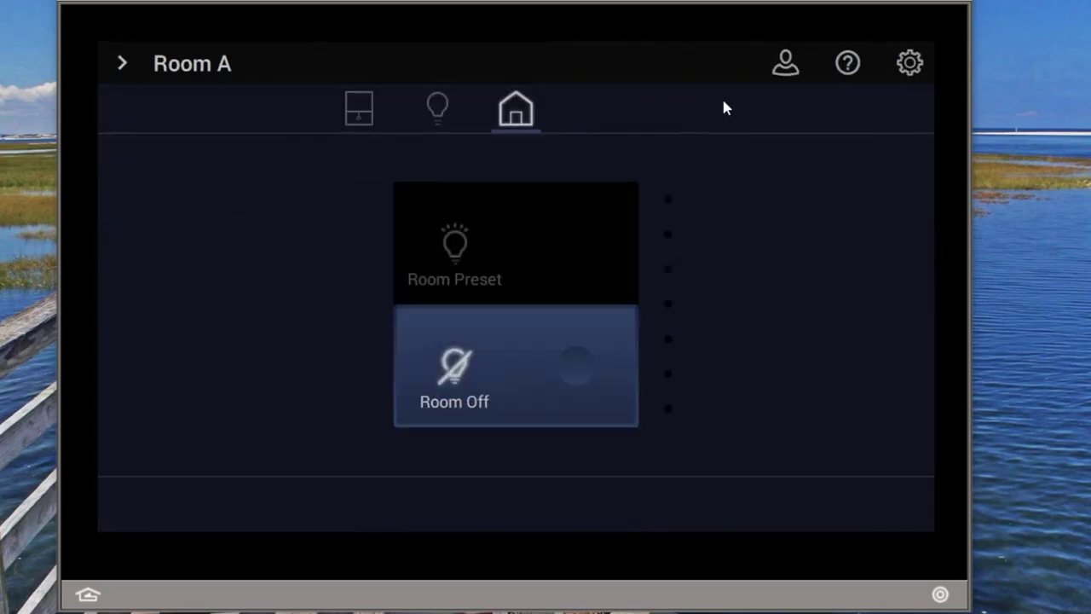
Step: Switch the active role to Administrator by entering the Administrator password
{"action": "left_click", "coordinate": [787, 68]}
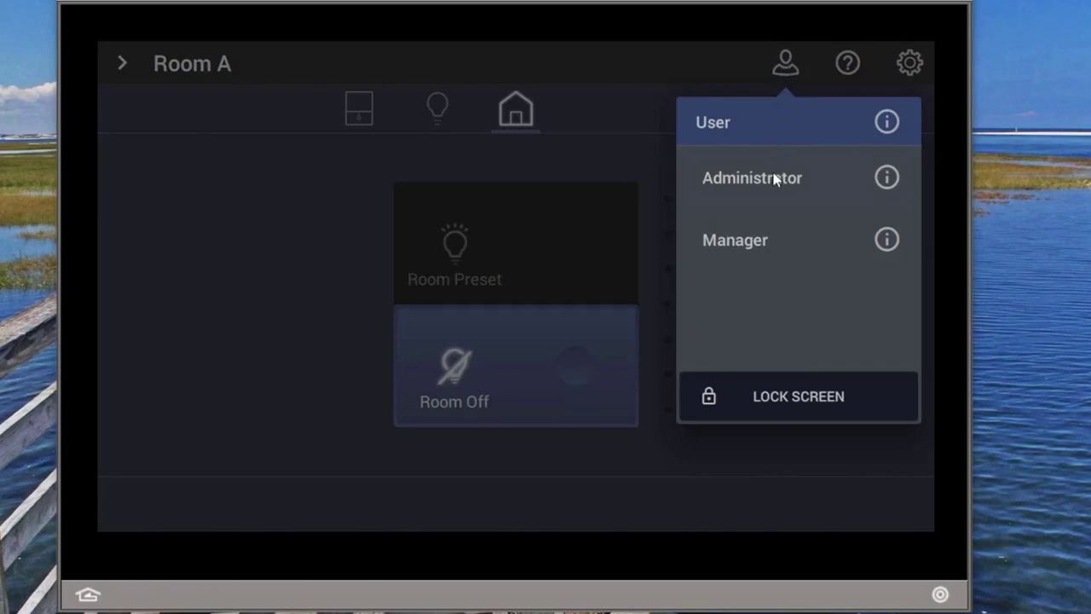
{"action": "left_click", "coordinate": [776, 177]}
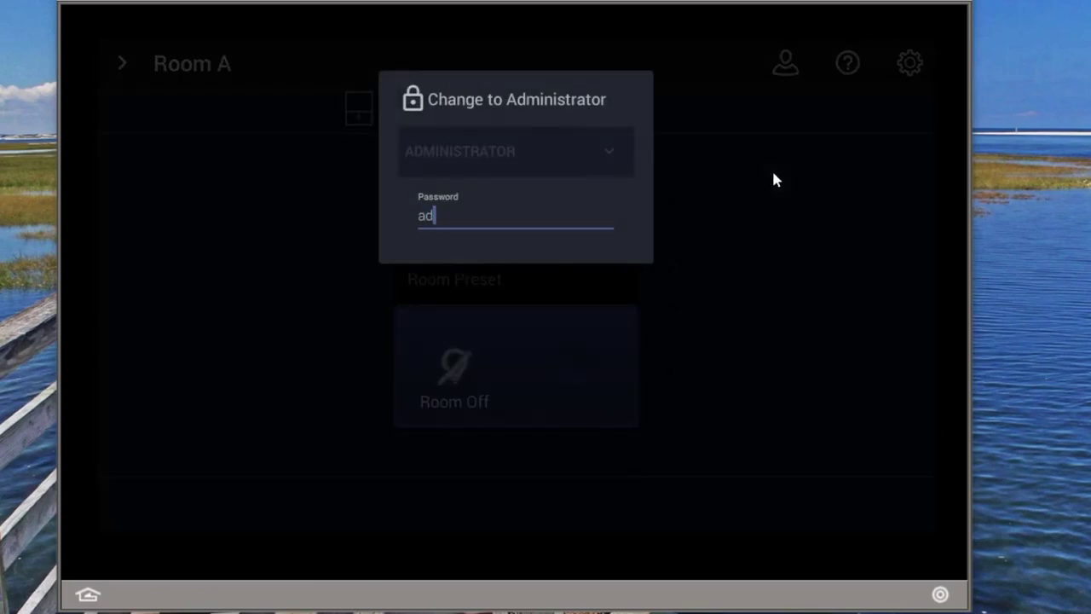
{"action": "key", "text": "Return"}
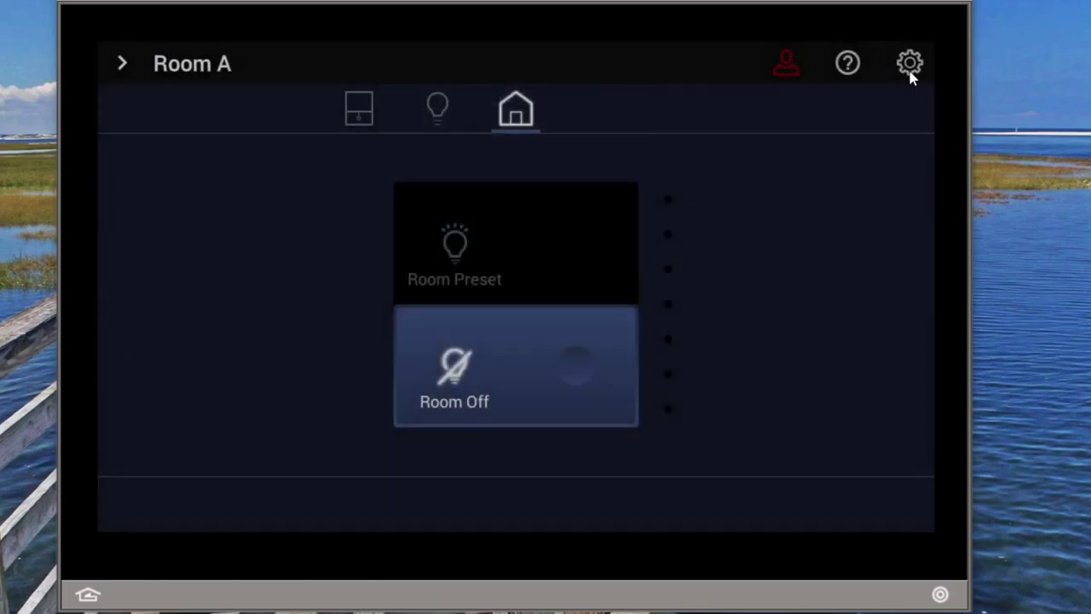
Step: In Access and Permissions, uncheck Change Active Area for the User role and save
{"action": "left_click", "coordinate": [909, 66]}
{"action": "left_click", "coordinate": [239, 169]}
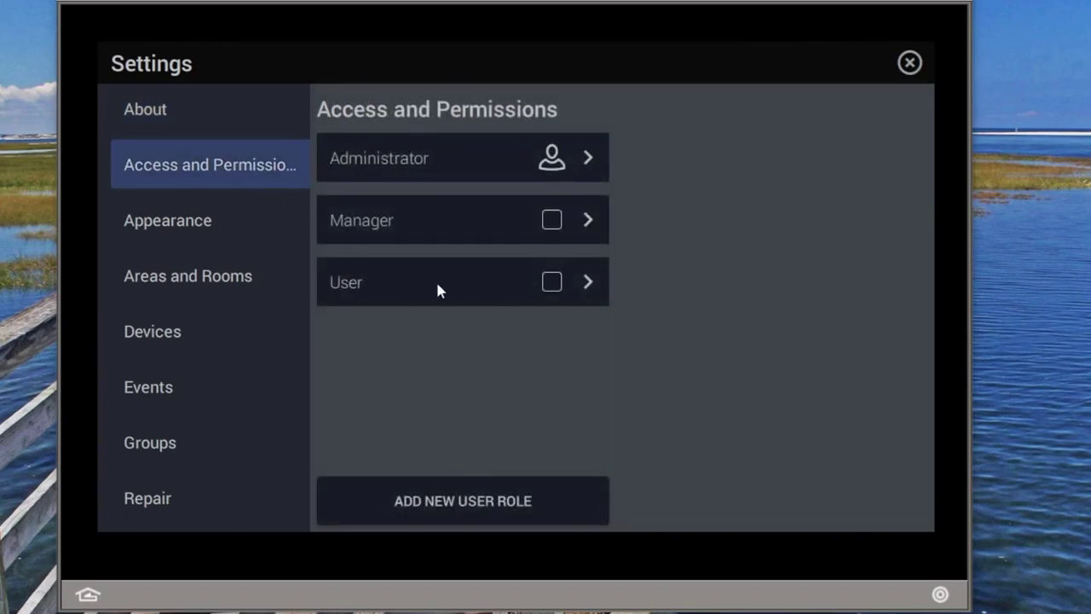
{"action": "left_click", "coordinate": [588, 283]}
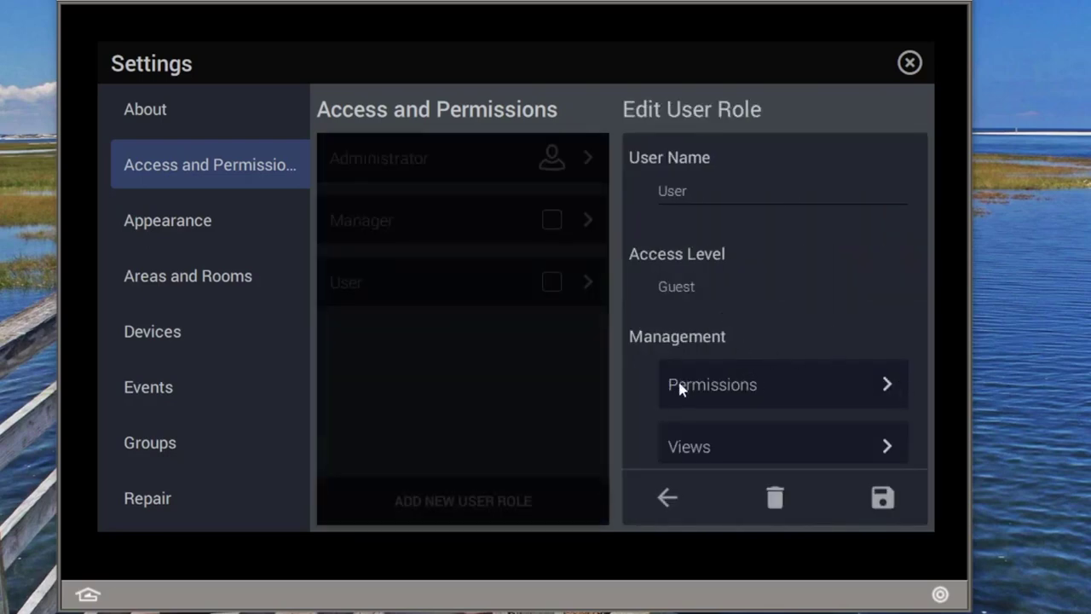
{"action": "left_click", "coordinate": [888, 386]}
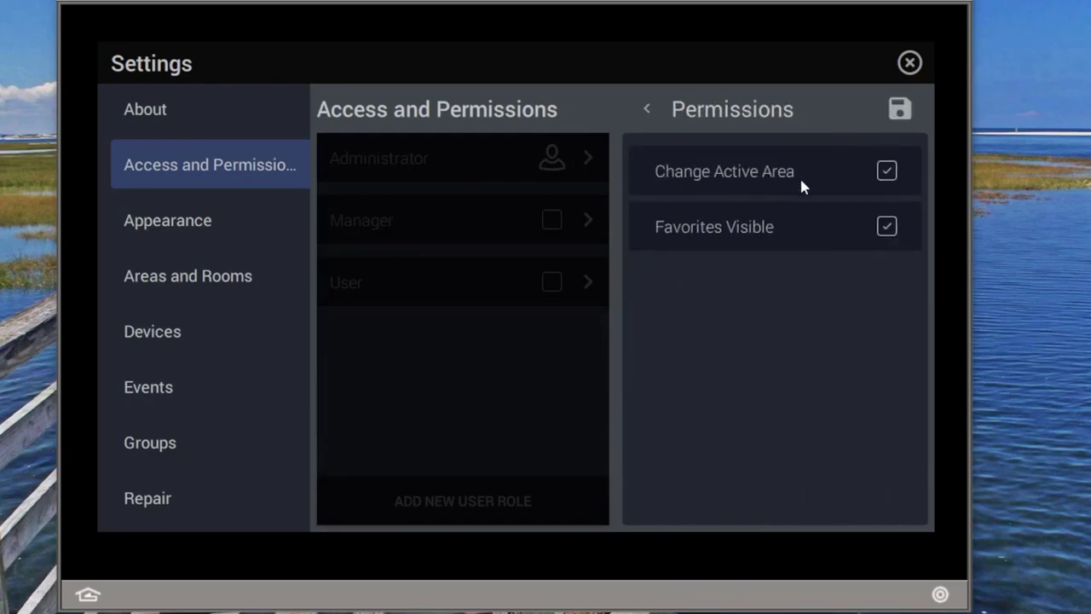
{"action": "left_click", "coordinate": [887, 174]}
{"action": "left_click", "coordinate": [900, 108]}
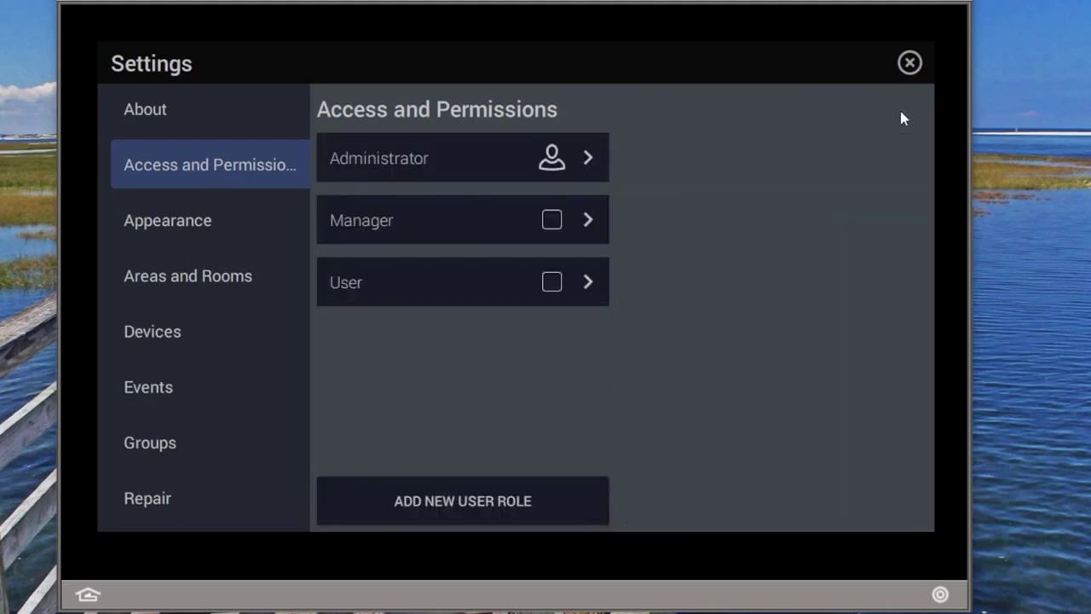
{"action": "left_click", "coordinate": [911, 62]}
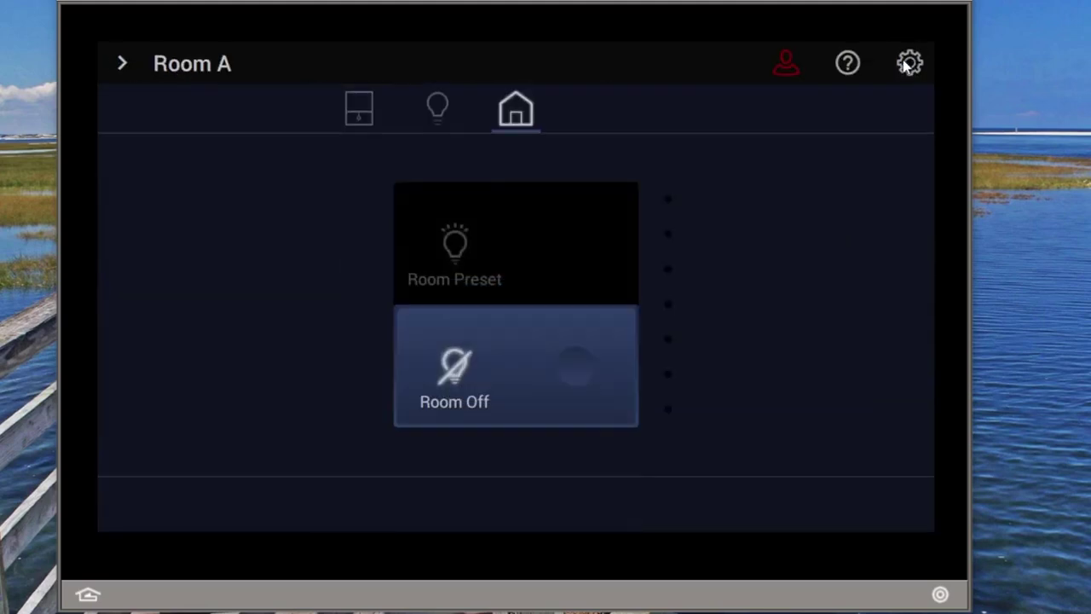
{"action": "left_click", "coordinate": [782, 65]}
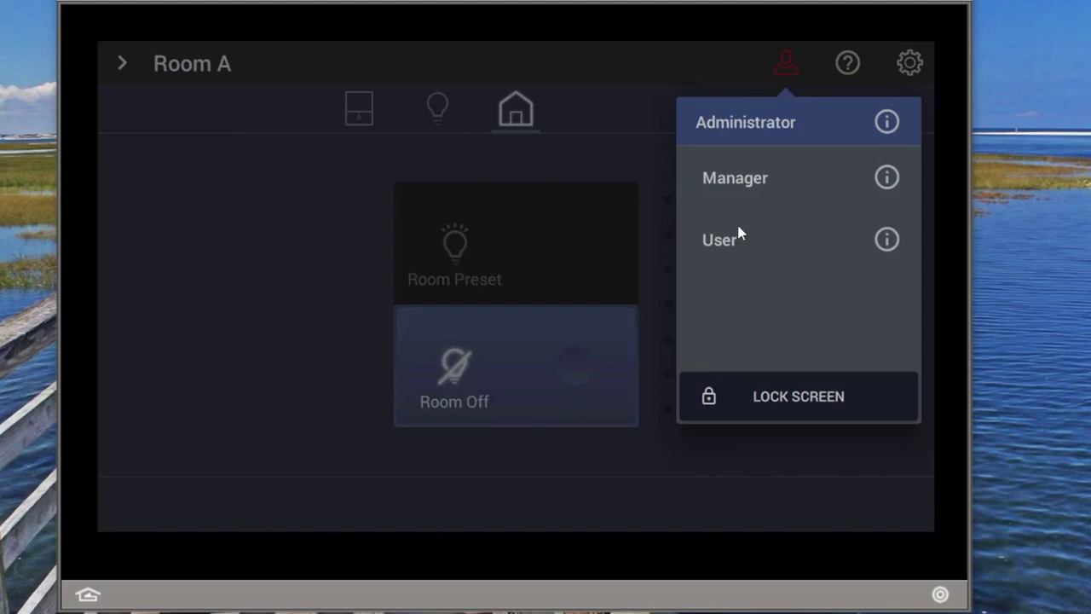
{"action": "left_click", "coordinate": [731, 241]}
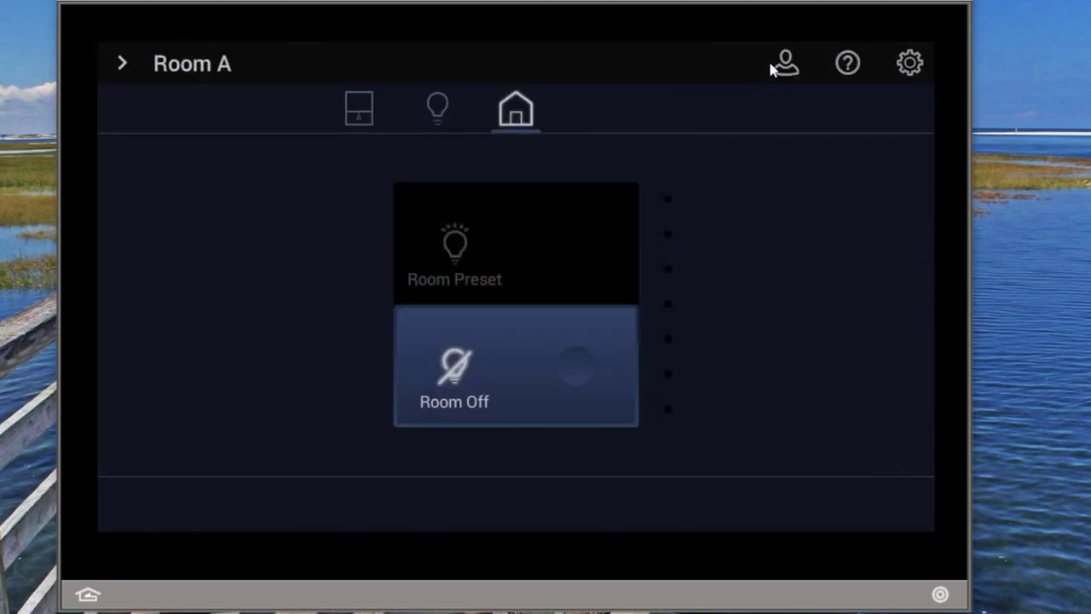
{"action": "left_click", "coordinate": [784, 66]}
{"action": "left_click", "coordinate": [183, 72]}
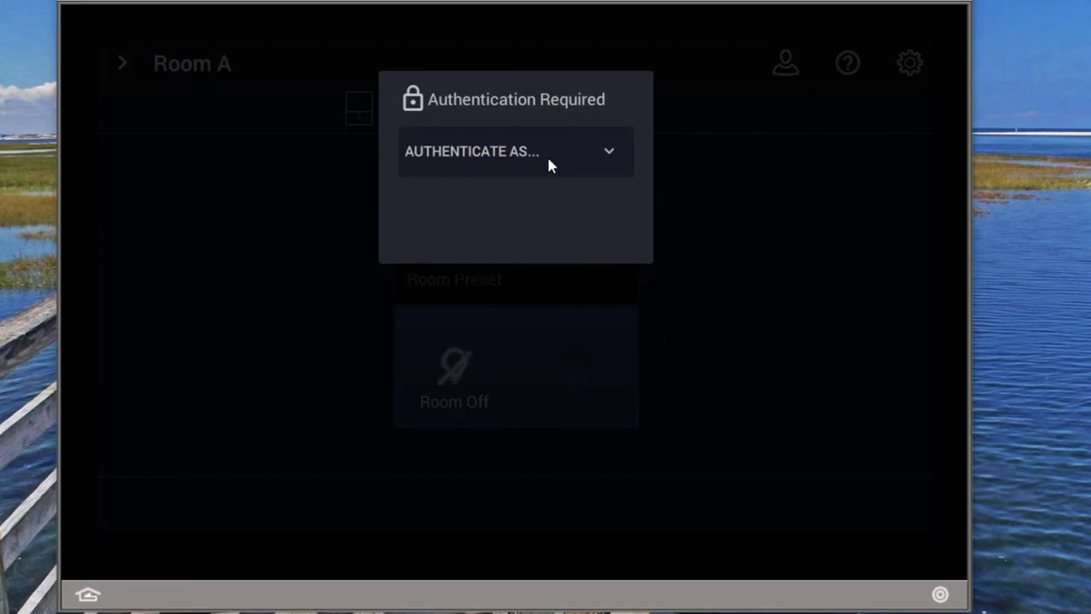
{"action": "left_click", "coordinate": [787, 290]}
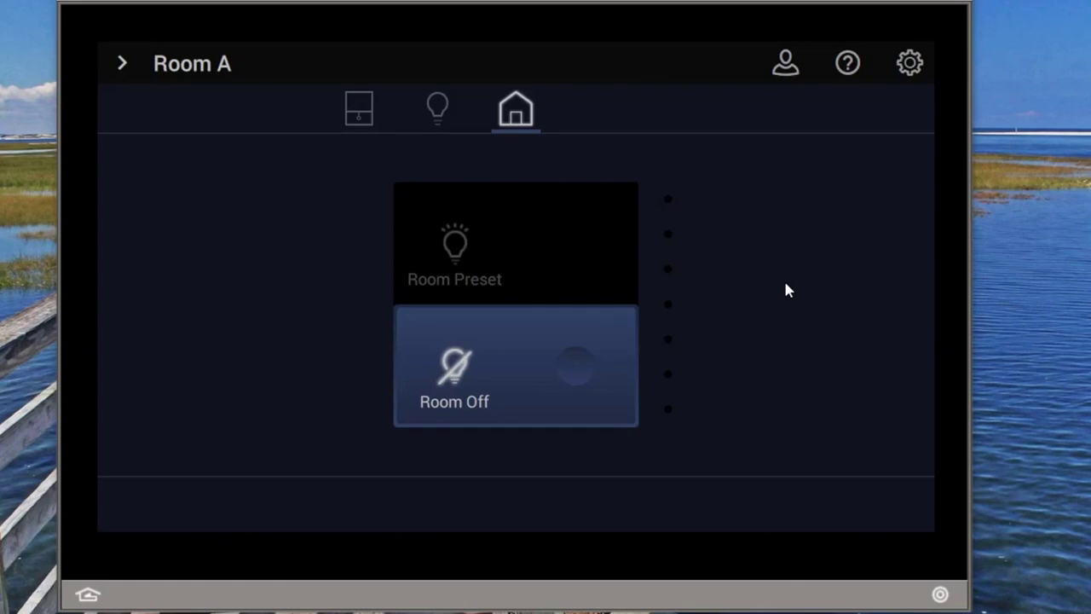
{"action": "left_click", "coordinate": [791, 76]}
{"action": "left_click", "coordinate": [775, 181]}
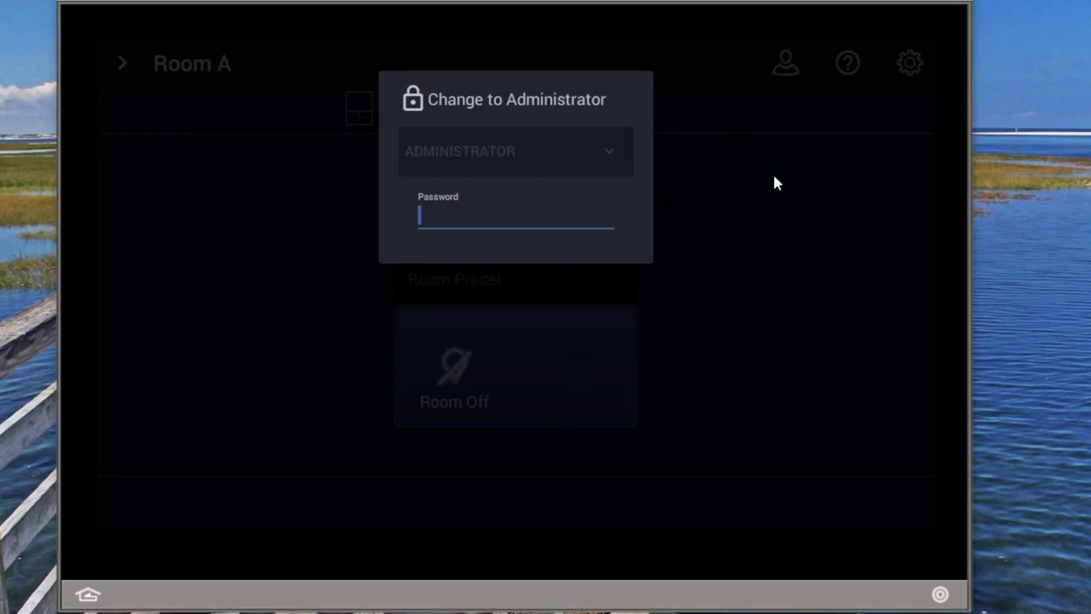
{"action": "key", "text": "Return"}
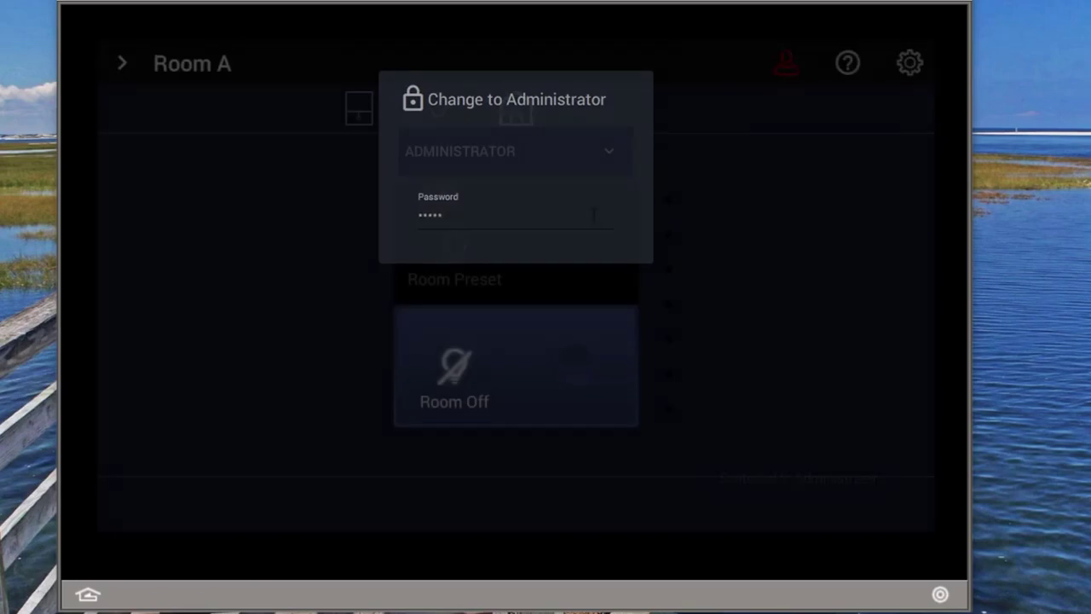
Step: Show Room B, switch to User, and confirm area changes now prompt for authentication
{"action": "left_click", "coordinate": [220, 64]}
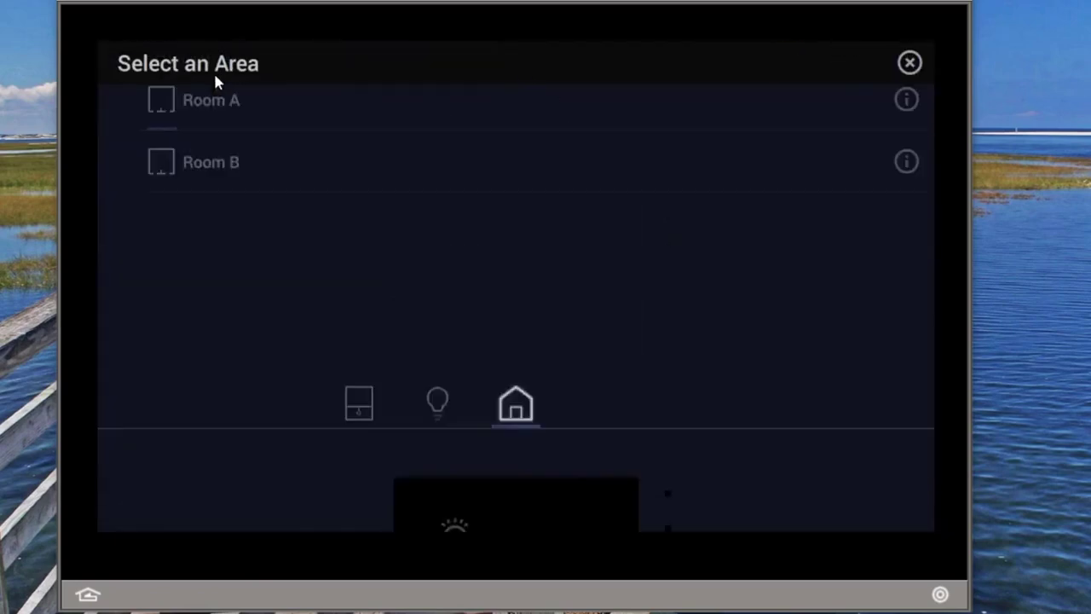
{"action": "left_click", "coordinate": [212, 317]}
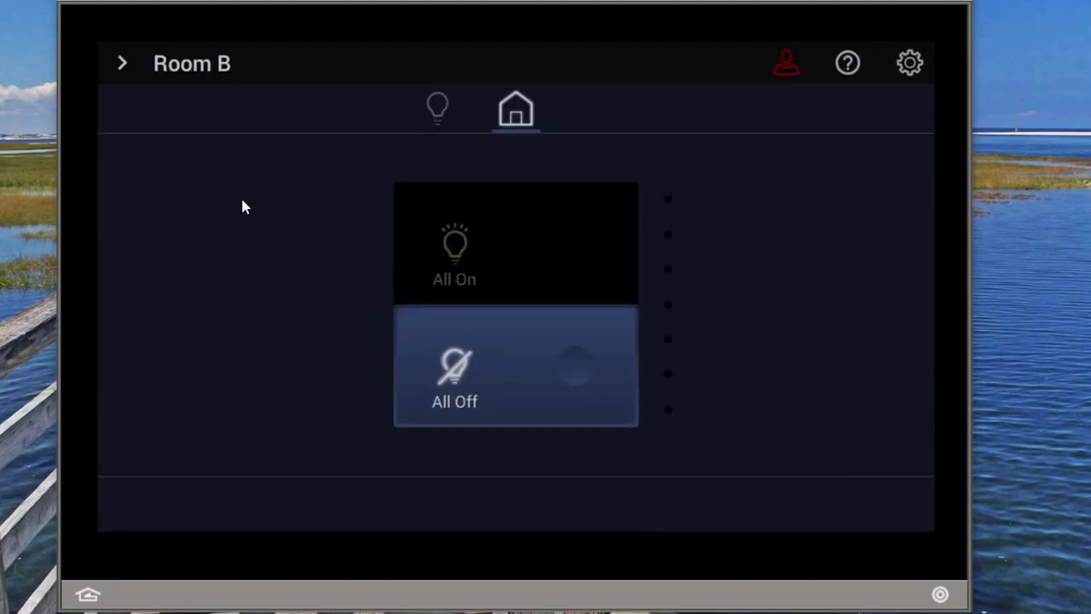
{"action": "left_click", "coordinate": [785, 68]}
{"action": "left_click", "coordinate": [720, 240]}
{"action": "left_click", "coordinate": [206, 72]}
{"action": "left_click", "coordinate": [256, 240]}
Step: Authenticate as Manager with the Manager password, then load Room A from the area list
{"action": "left_click", "coordinate": [785, 68]}
{"action": "left_click", "coordinate": [761, 242]}
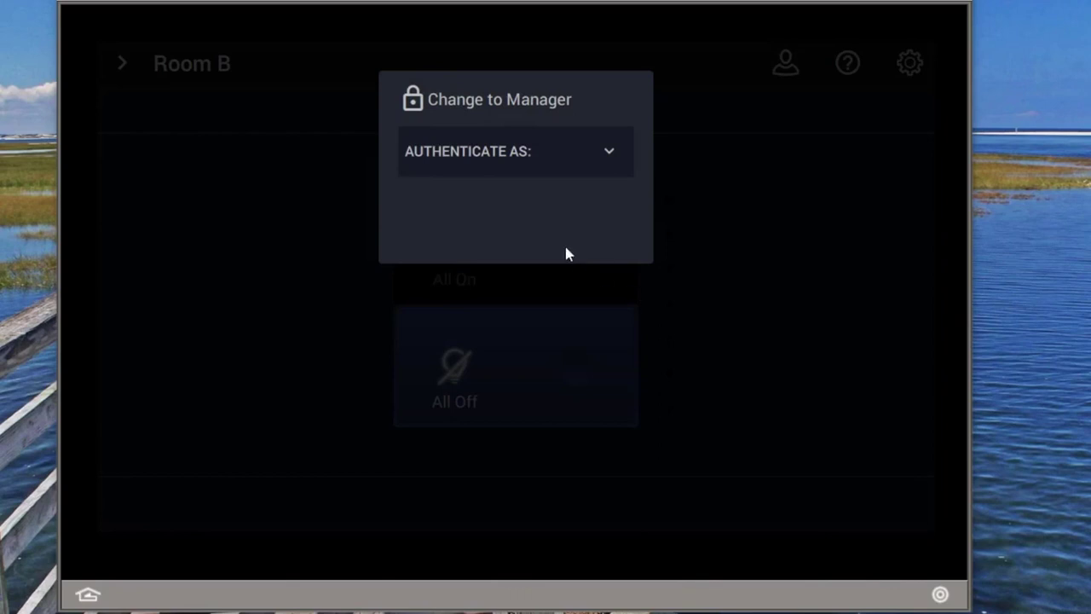
{"action": "left_click", "coordinate": [554, 167]}
{"action": "left_click", "coordinate": [463, 255]}
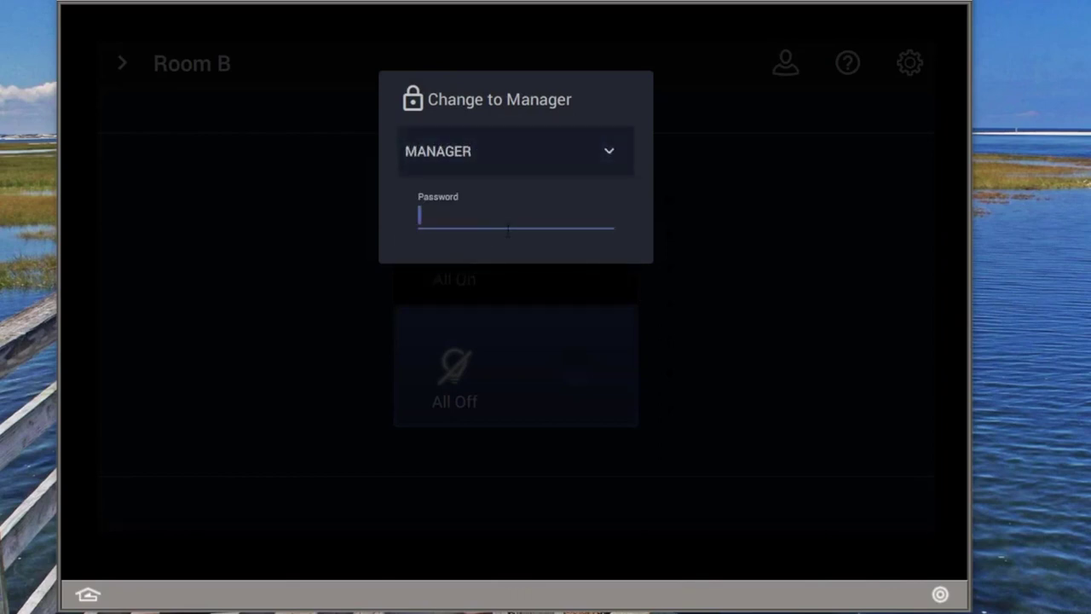
{"action": "key", "text": "Return"}
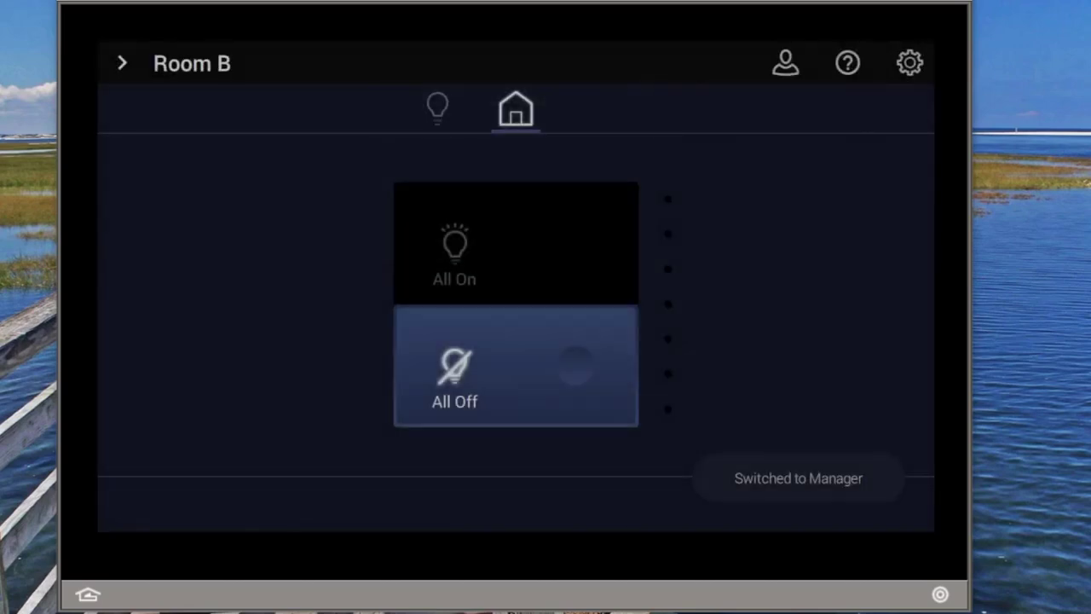
{"action": "left_click", "coordinate": [210, 63]}
{"action": "left_click", "coordinate": [197, 255]}
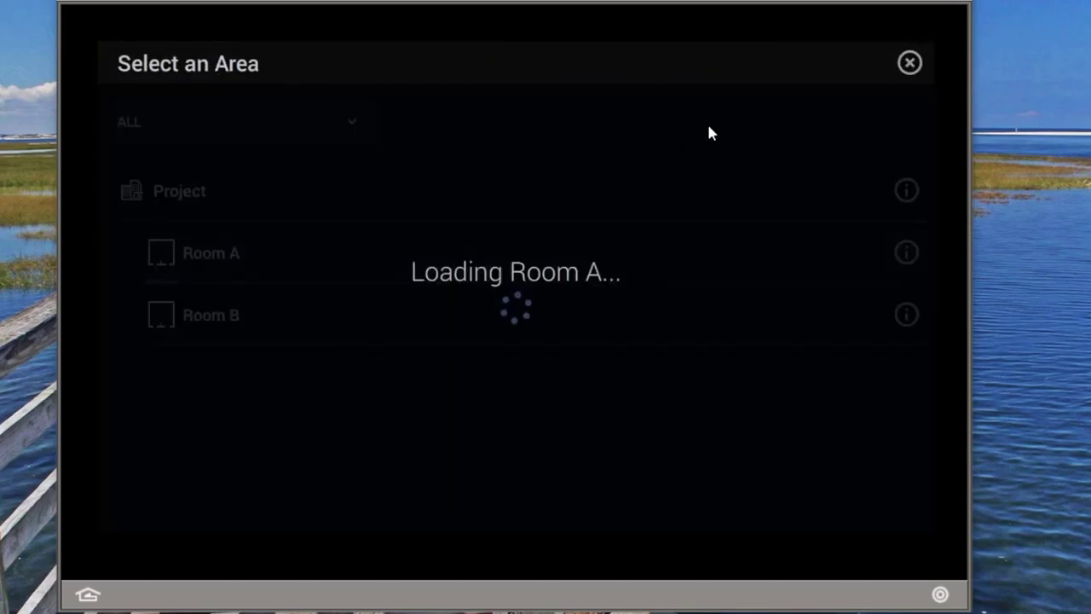
Step: Switch to User and confirm that changing from Room A triggers an Authentication Required prompt
{"action": "left_click", "coordinate": [793, 66]}
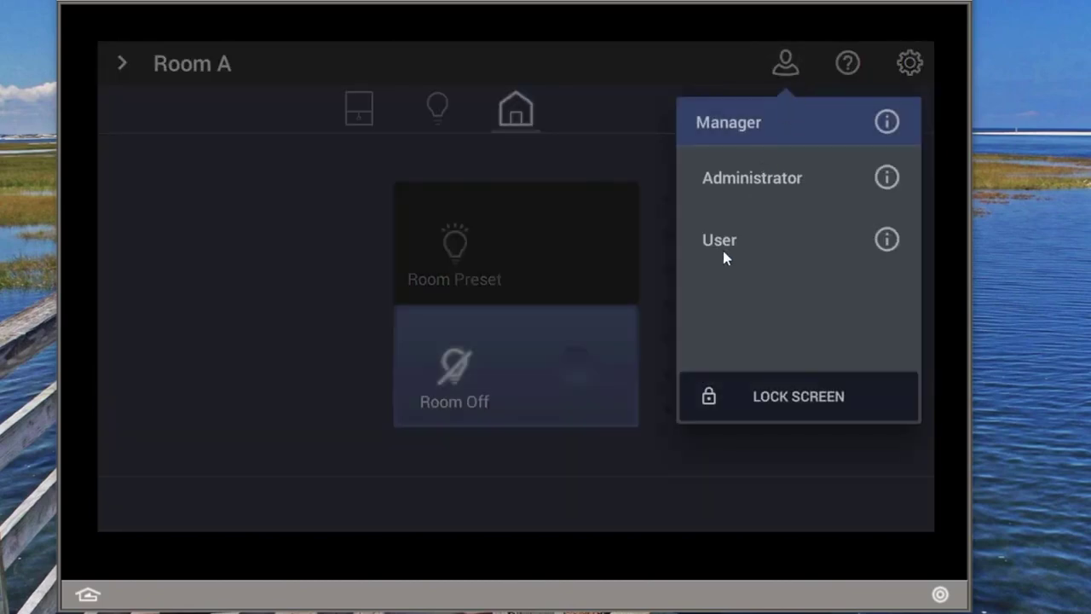
{"action": "left_click", "coordinate": [723, 249]}
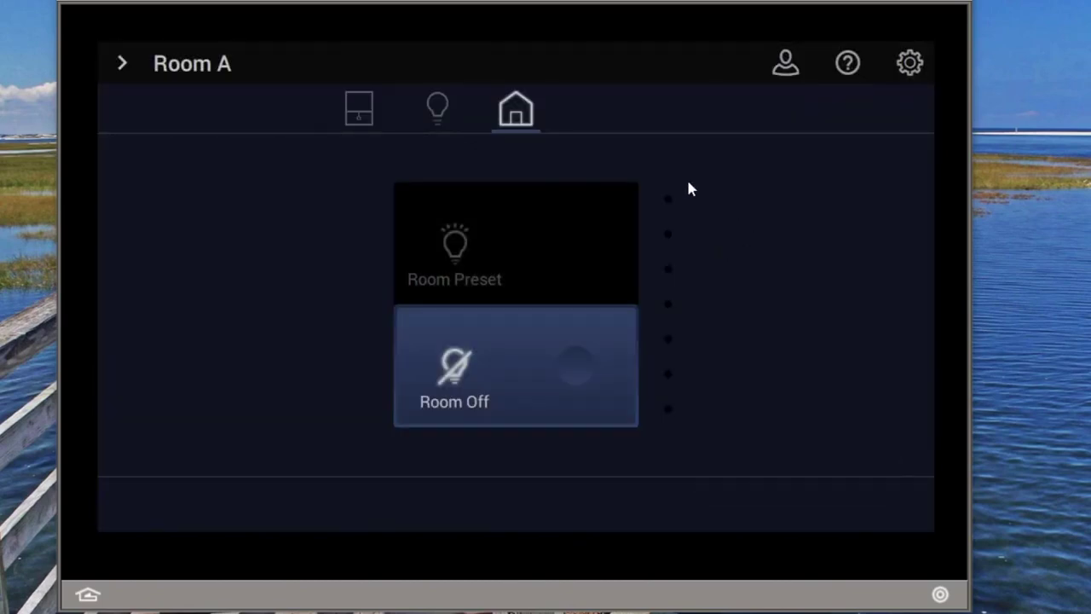
{"action": "left_click", "coordinate": [211, 63]}
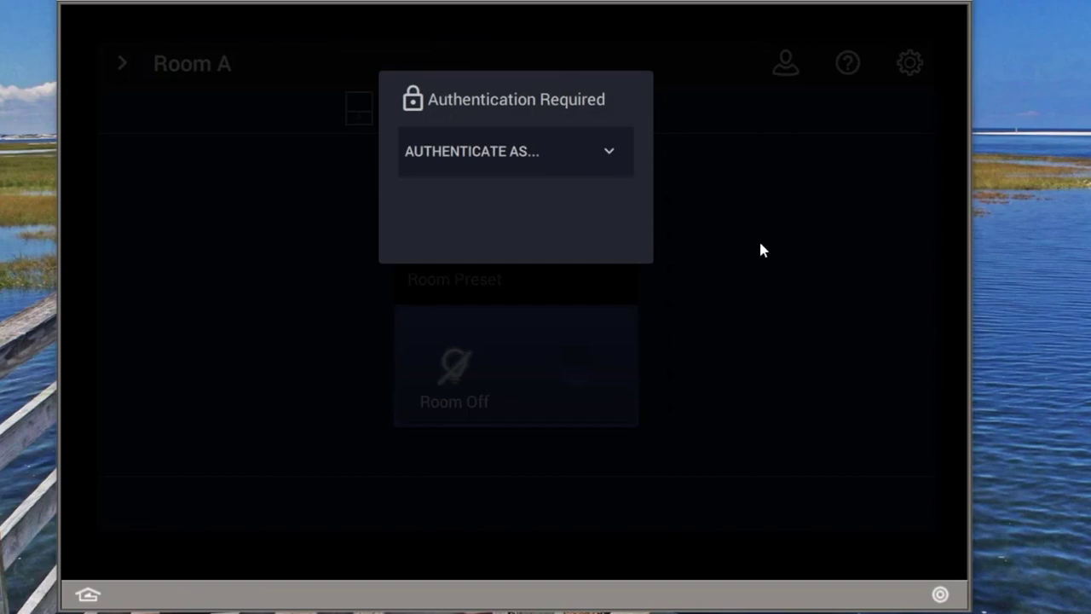
{"action": "left_click", "coordinate": [761, 249]}
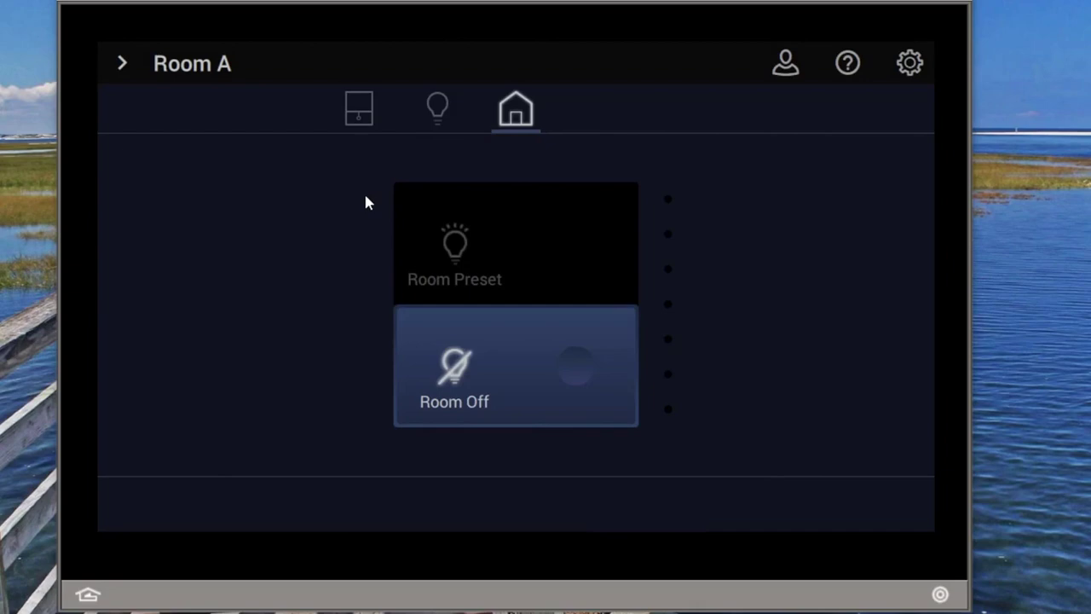
{"action": "left_click", "coordinate": [779, 68]}
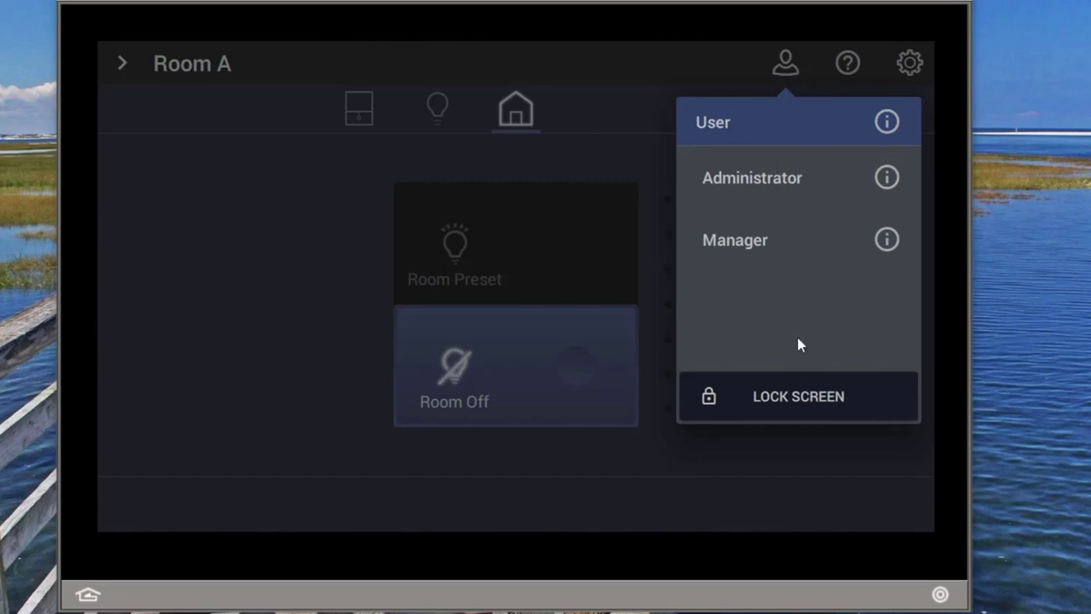
Step: Lock the panel screen, authorising it as Manager with the Manager password
{"action": "left_click", "coordinate": [801, 396]}
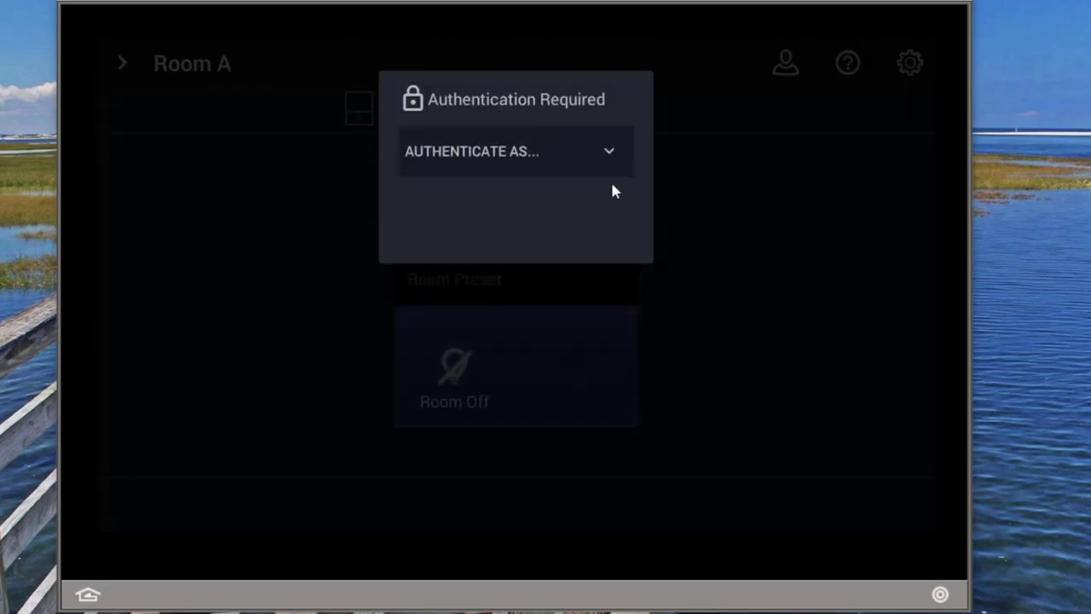
{"action": "left_click", "coordinate": [611, 153]}
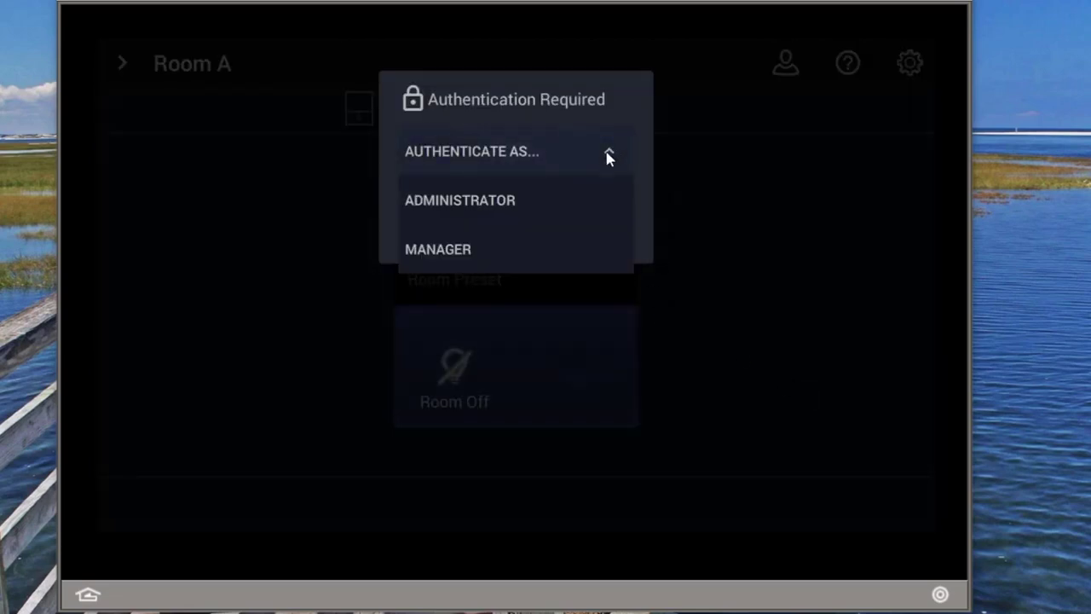
{"action": "left_click", "coordinate": [471, 249]}
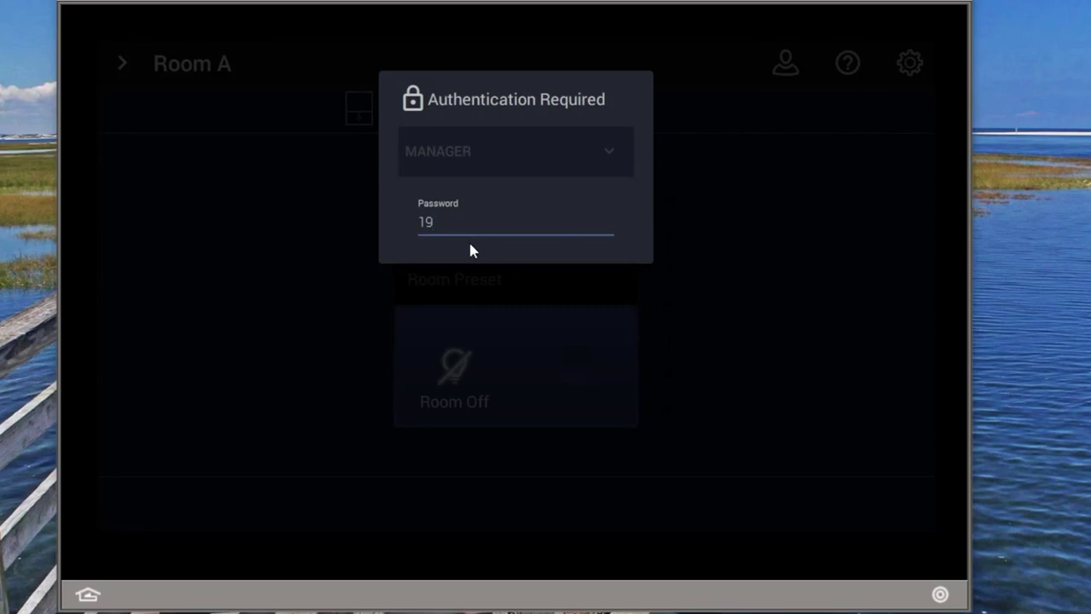
{"action": "key", "text": "Return"}
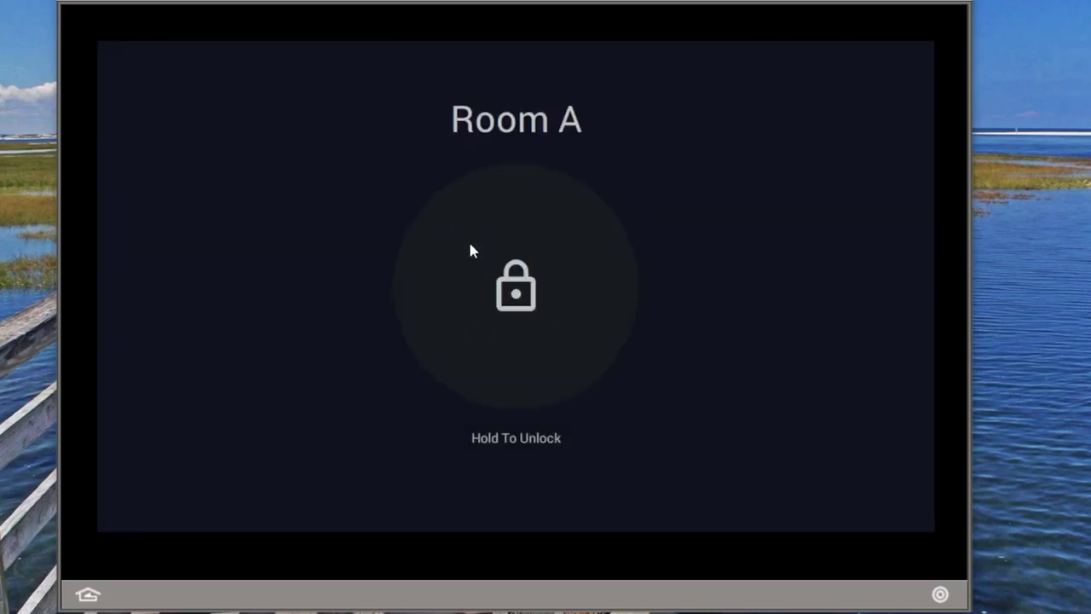
Step: Hold the lock icon and authenticate as Manager to unlock back to Room A
{"action": "left_click_drag", "start_coordinate": [524, 291], "coordinate": [522, 290]}
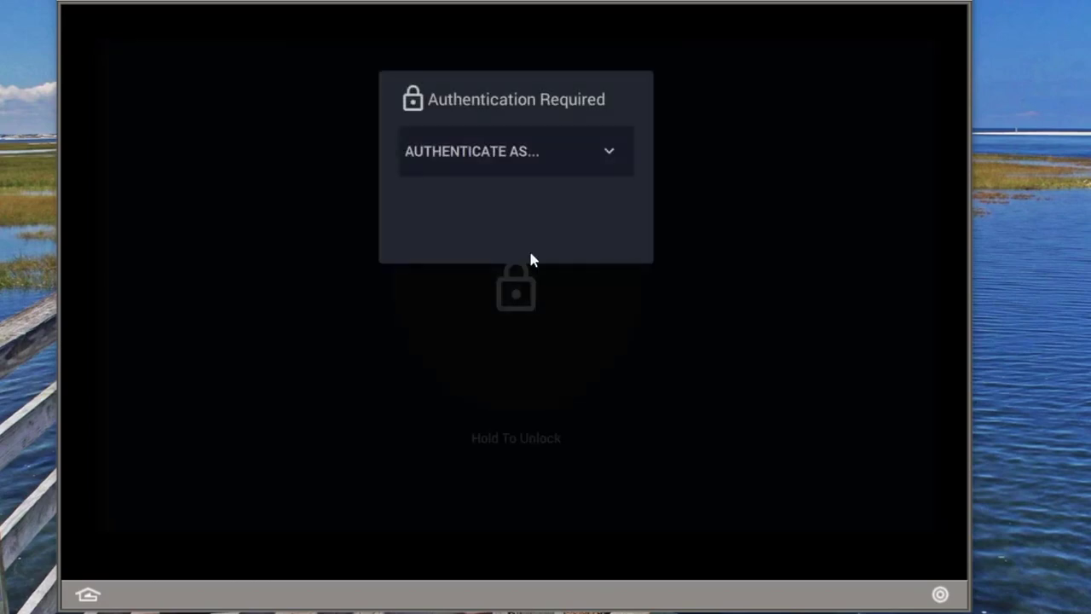
{"action": "left_click", "coordinate": [615, 164]}
{"action": "left_click", "coordinate": [464, 253]}
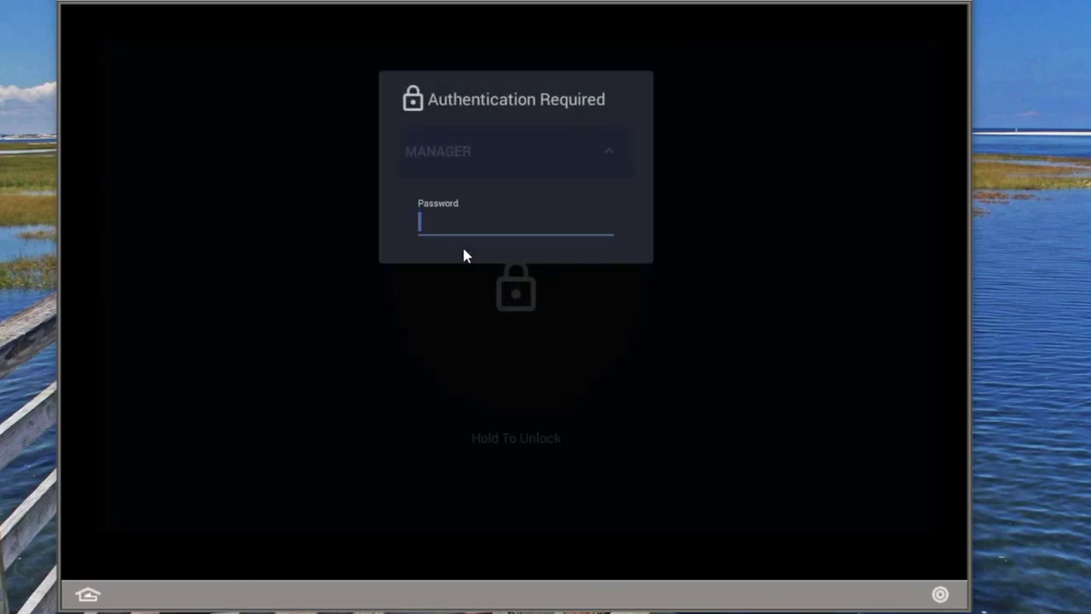
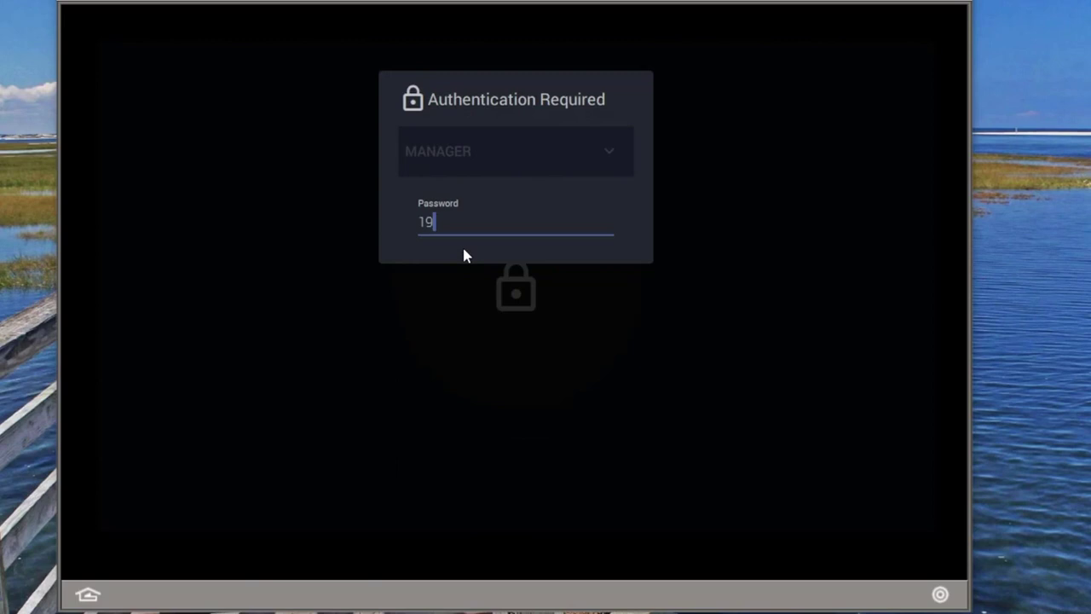
{"action": "key", "text": "Return"}
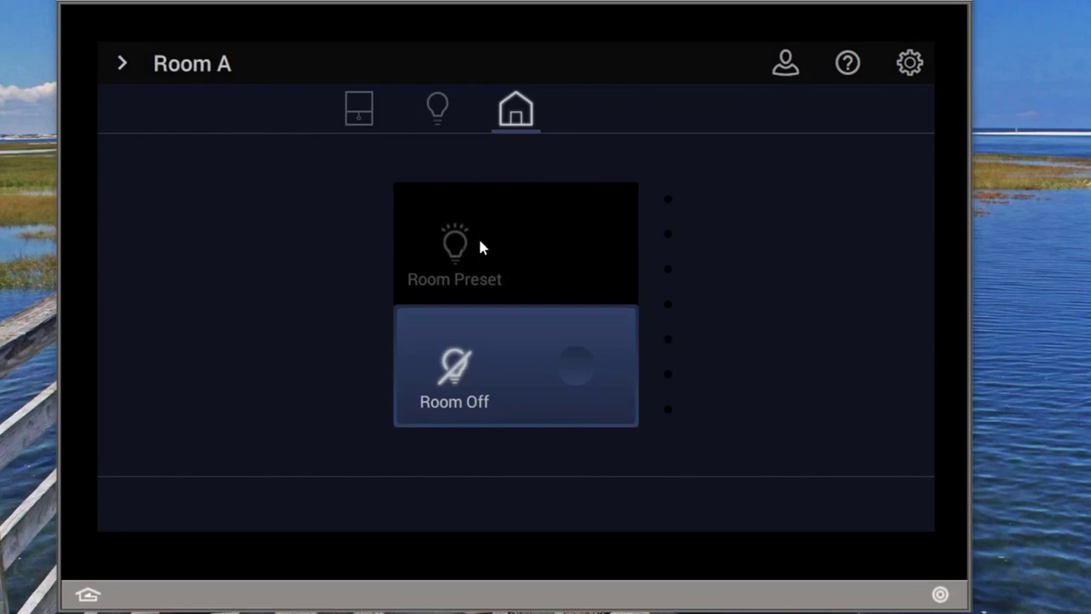
Step: Open the Screen Lock page in Settings and try Lock Now to lock immediately
{"action": "left_click", "coordinate": [788, 69]}
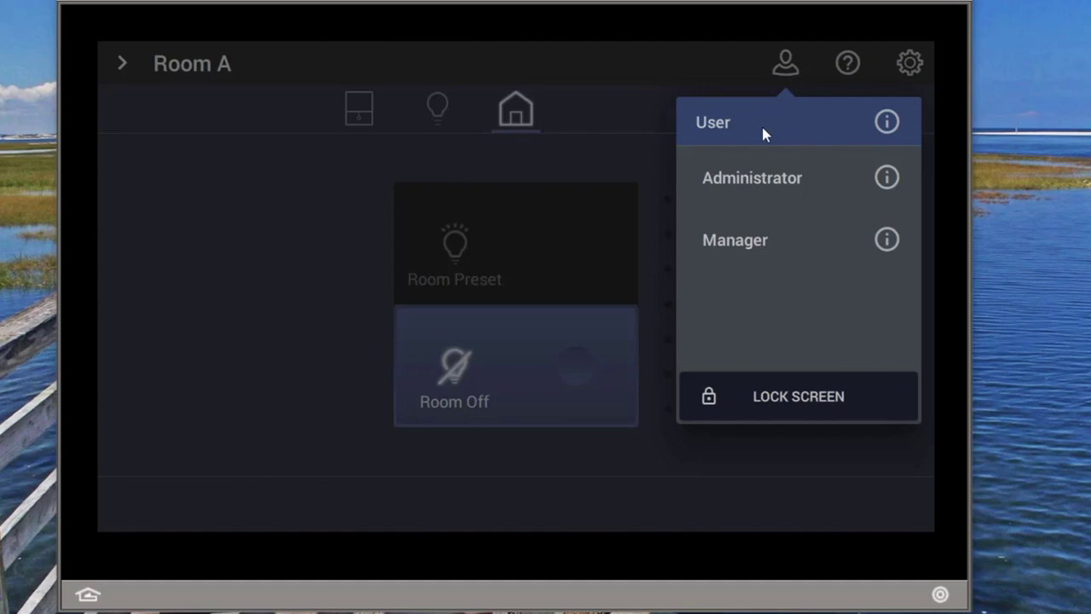
{"action": "left_click", "coordinate": [918, 63]}
{"action": "left_click", "coordinate": [911, 64]}
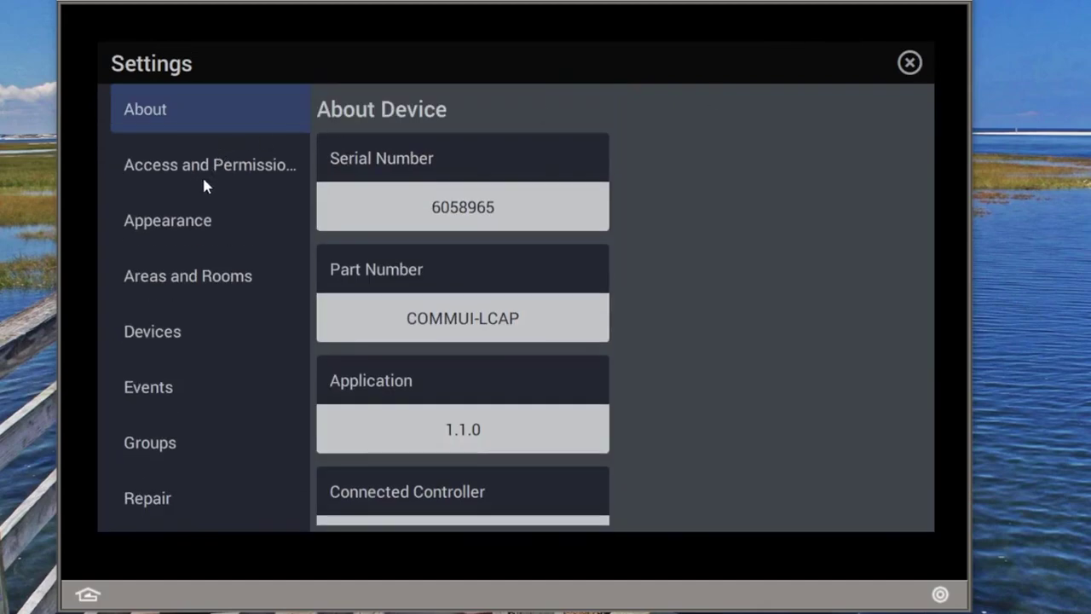
{"action": "scroll", "coordinate": [155, 351], "scroll_direction": "down", "scroll_amount": 5}
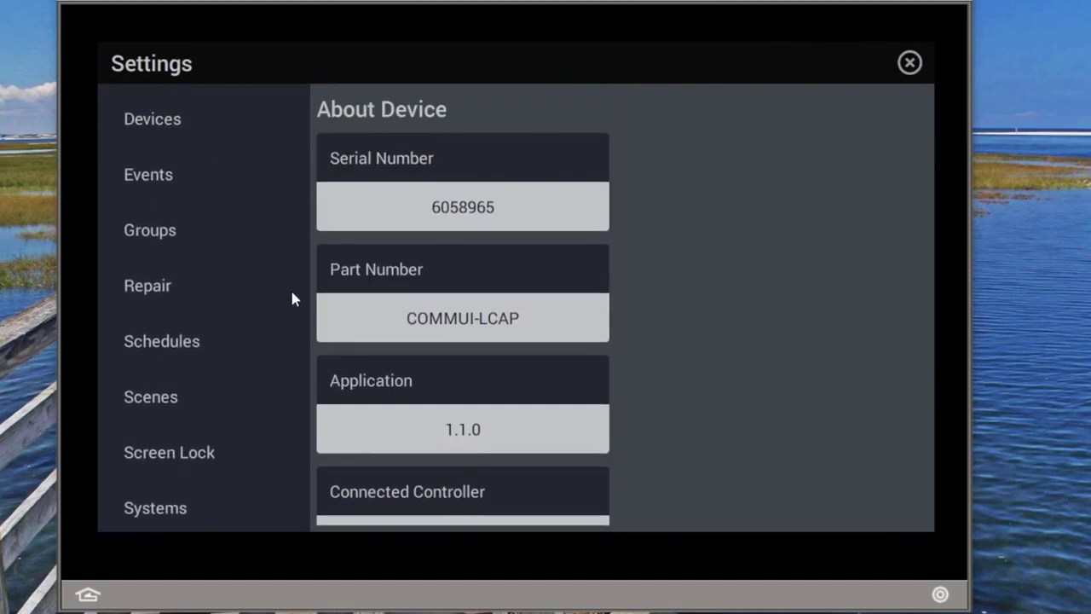
{"action": "left_click", "coordinate": [168, 462]}
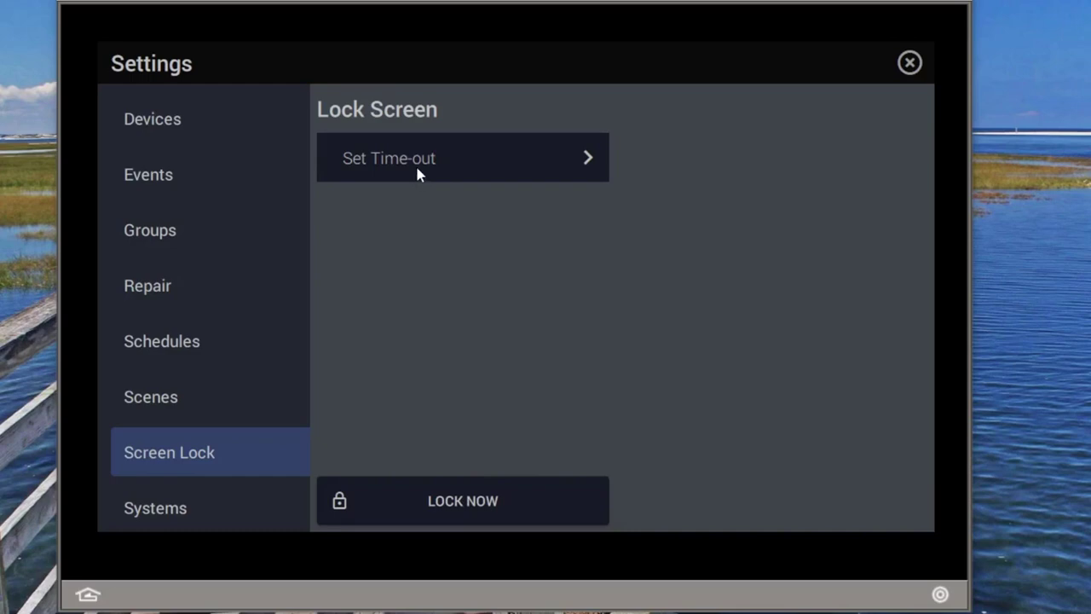
{"action": "left_click", "coordinate": [502, 496]}
Step: Dismiss the authentication prompt, close Settings, and switch to the Manager role with its password
{"action": "left_click", "coordinate": [771, 142]}
{"action": "left_click", "coordinate": [909, 64]}
{"action": "left_click", "coordinate": [798, 66]}
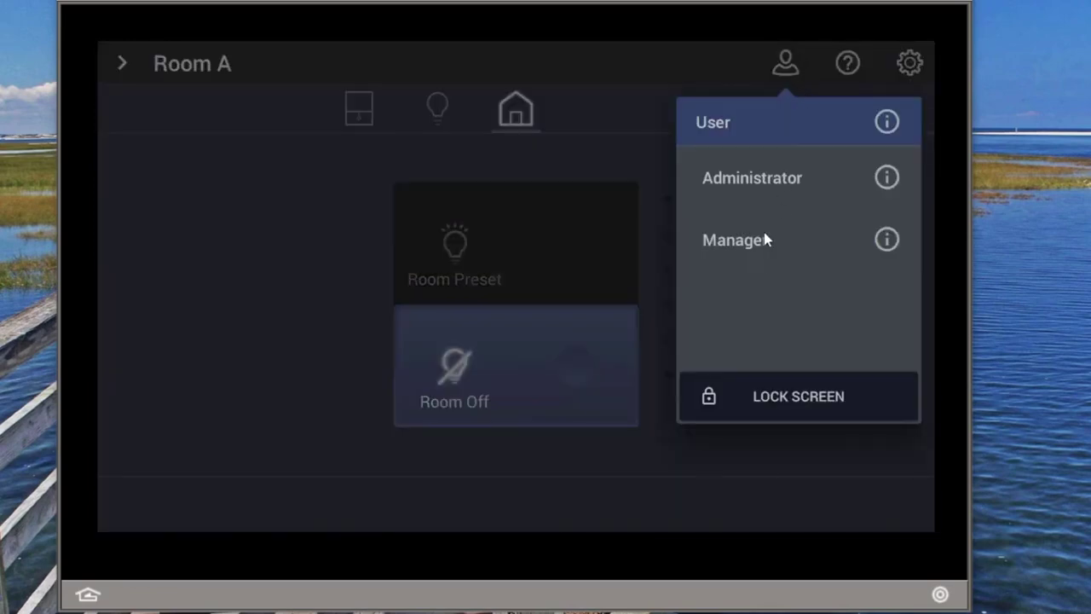
{"action": "left_click", "coordinate": [758, 239]}
{"action": "left_click", "coordinate": [569, 160]}
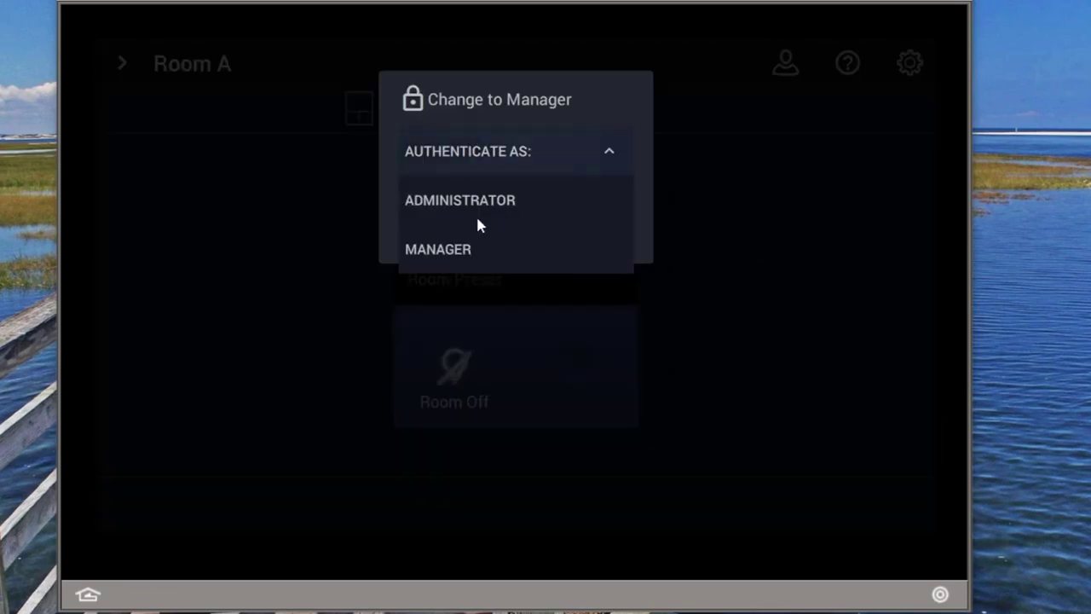
{"action": "left_click", "coordinate": [455, 248]}
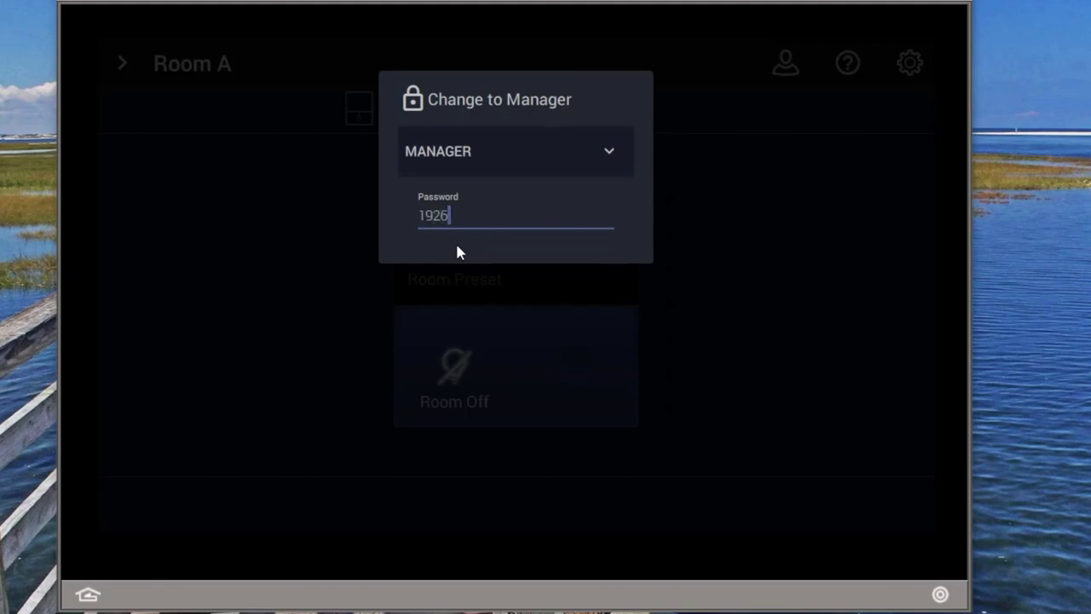
{"action": "key", "text": "Return"}
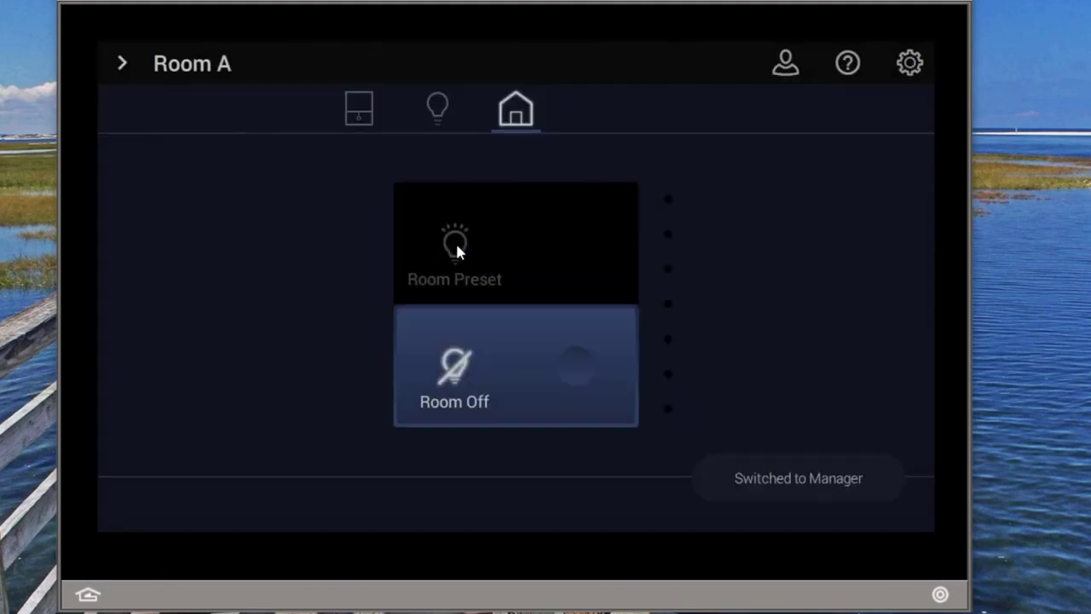
Step: Reopen Settings and select Screen Lock in the sidebar
{"action": "left_click", "coordinate": [909, 65]}
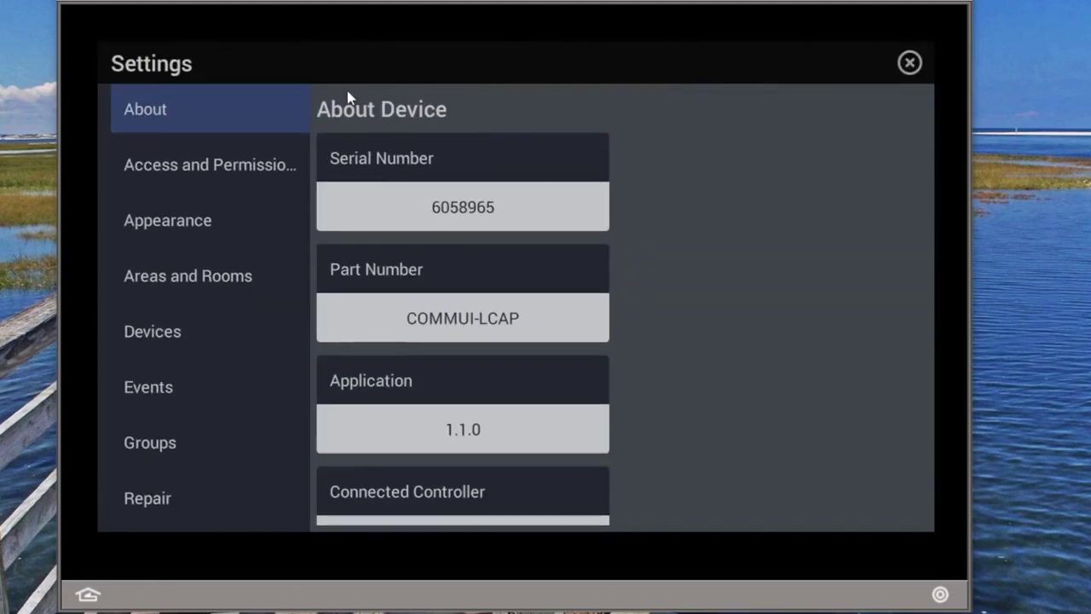
{"action": "scroll", "coordinate": [181, 171], "scroll_direction": "down", "scroll_amount": 5}
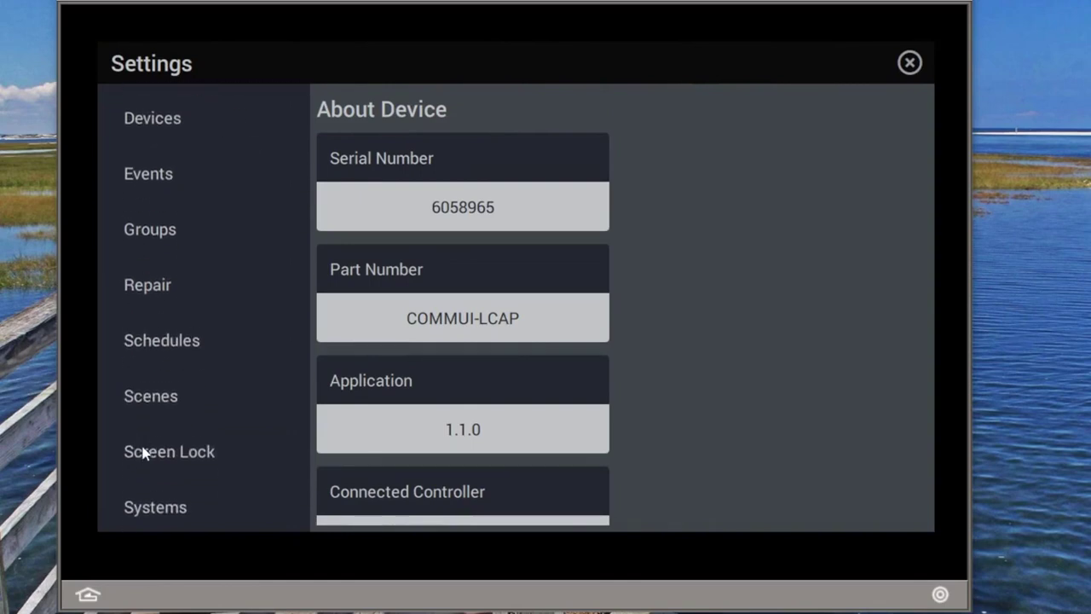
{"action": "left_click", "coordinate": [153, 461]}
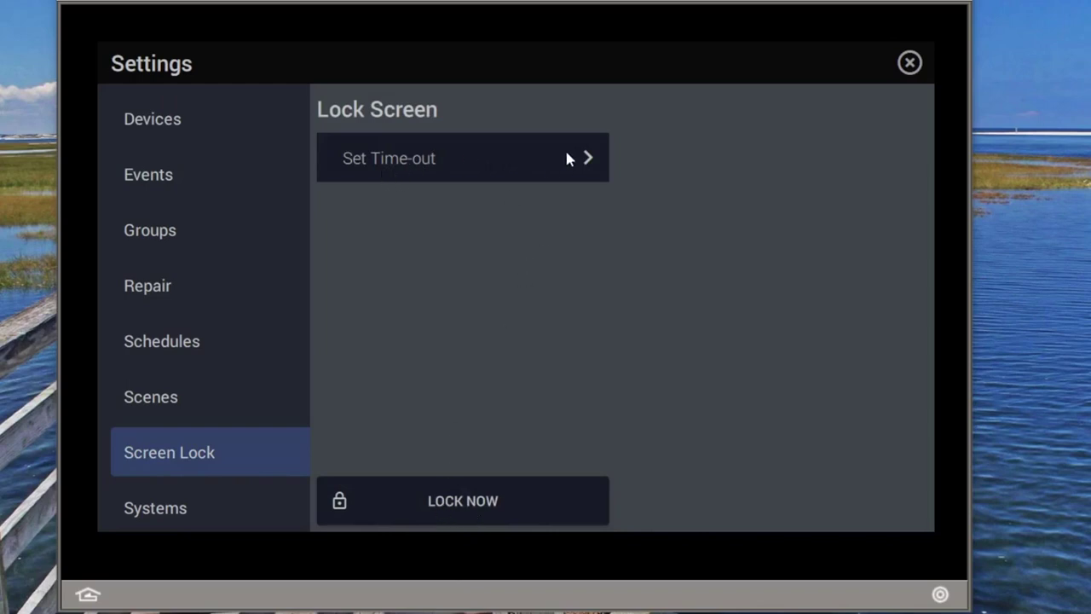
Step: Keep the screen lock time-out enabled, set Lockout Time to 30 minutes, save, and exit Settings
{"action": "left_click", "coordinate": [587, 159]}
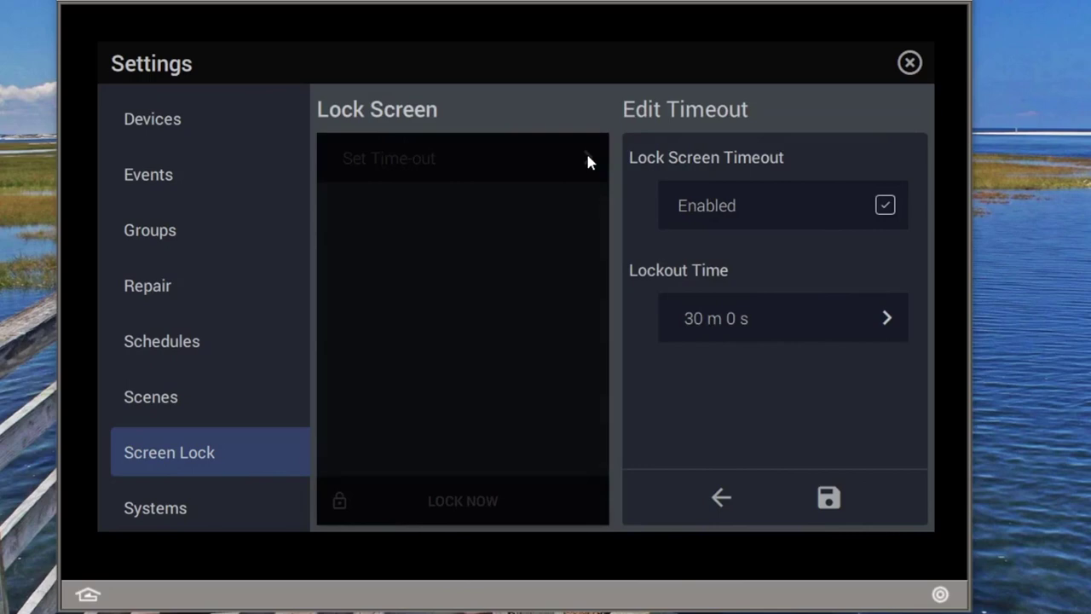
{"action": "left_click", "coordinate": [885, 207]}
{"action": "left_click", "coordinate": [885, 206]}
{"action": "left_click", "coordinate": [887, 317]}
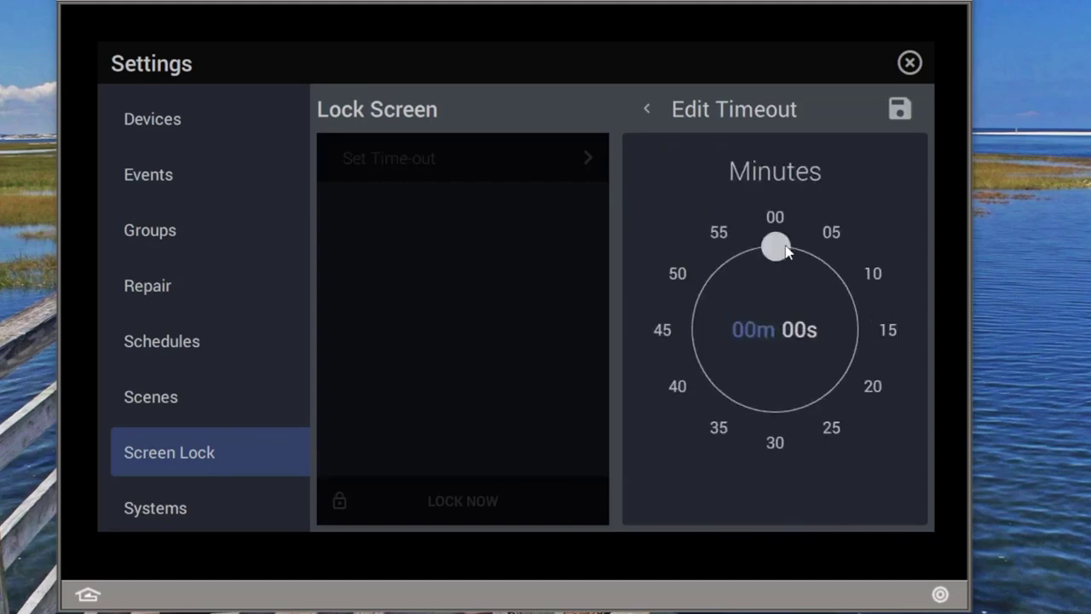
{"action": "left_click_drag", "start_coordinate": [775, 247], "coordinate": [777, 413]}
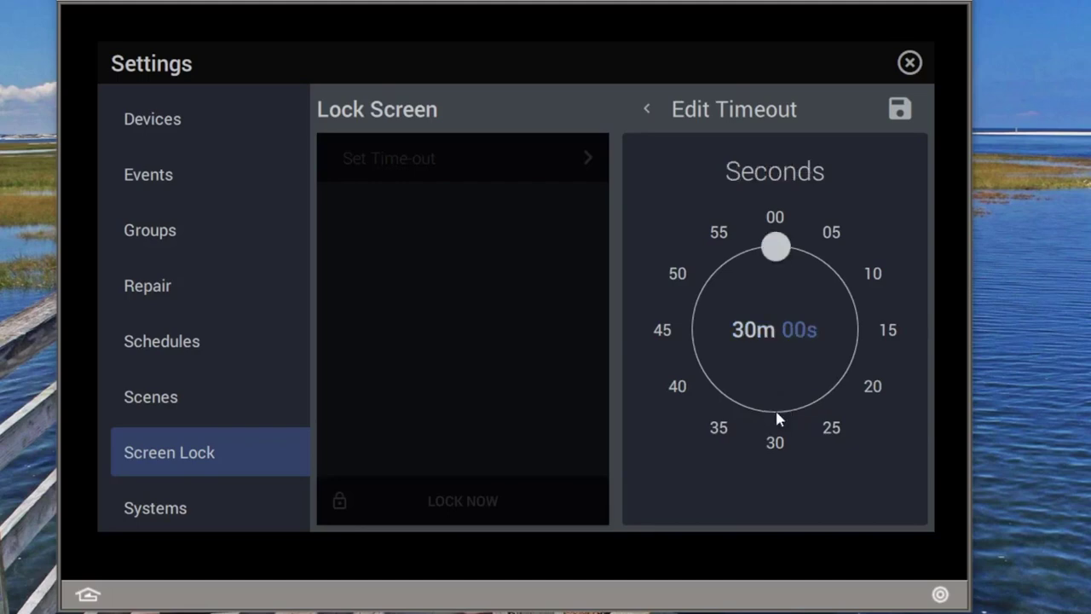
{"action": "left_click", "coordinate": [899, 110]}
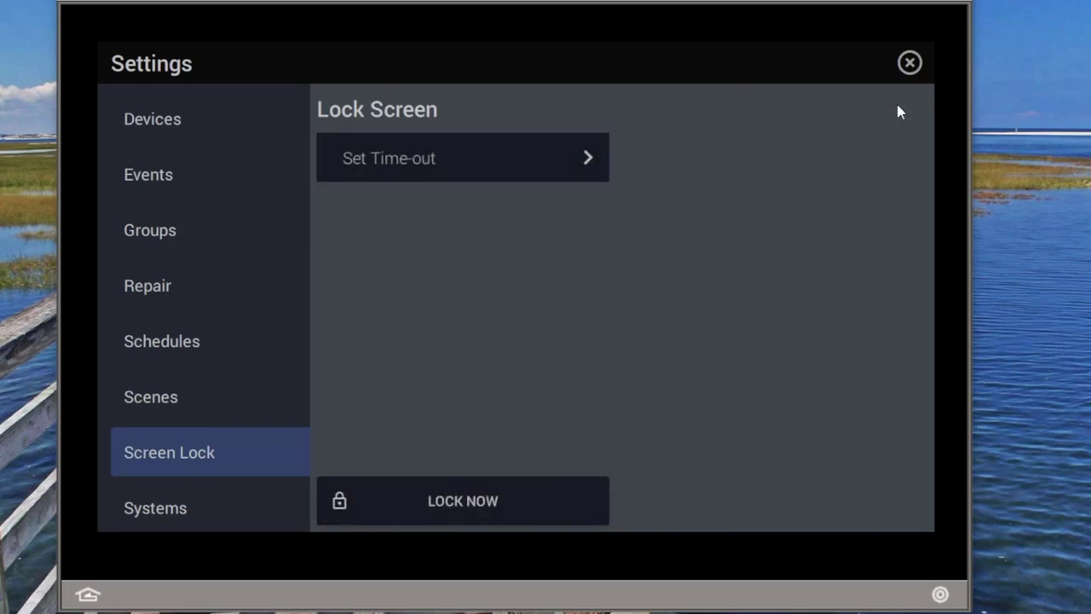
{"action": "left_click", "coordinate": [909, 63]}
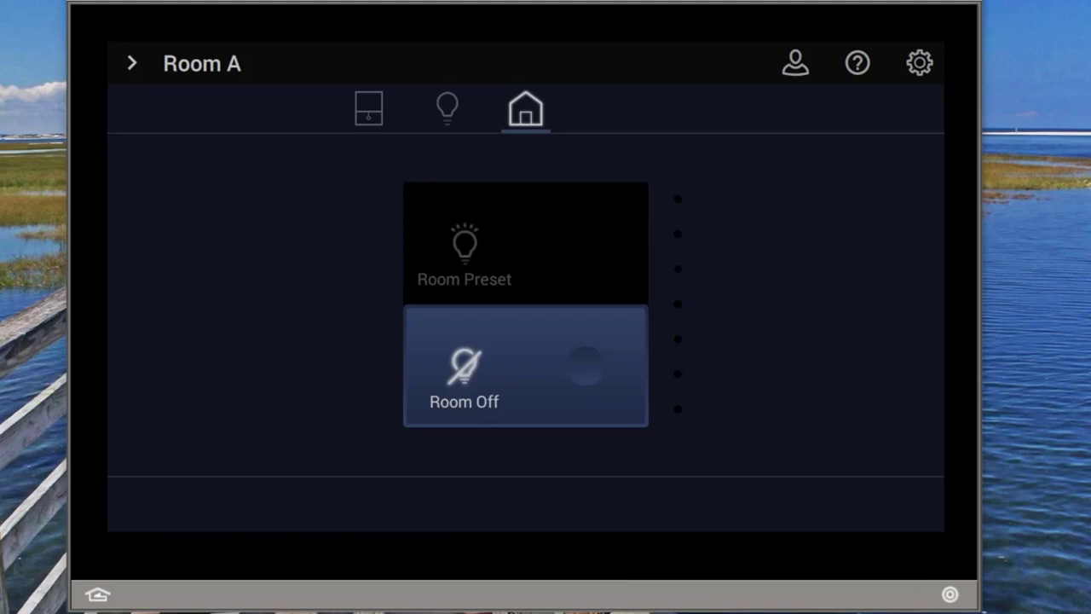
Step: Lock the panel screen, authenticating as Administrator with the Administrator password
{"action": "left_click", "coordinate": [795, 62]}
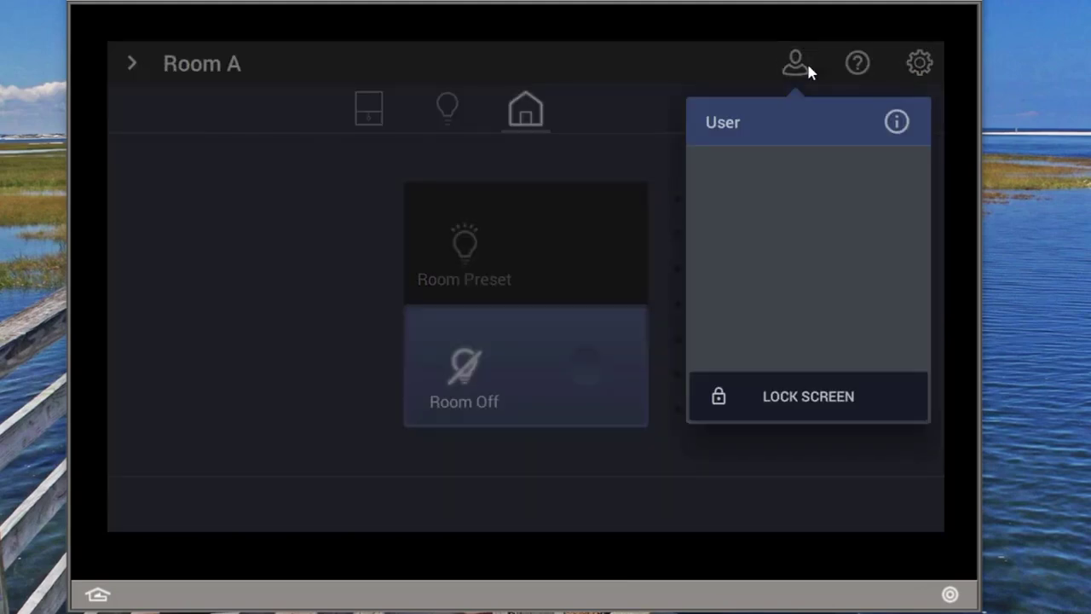
{"action": "left_click", "coordinate": [796, 404]}
{"action": "left_click", "coordinate": [479, 154]}
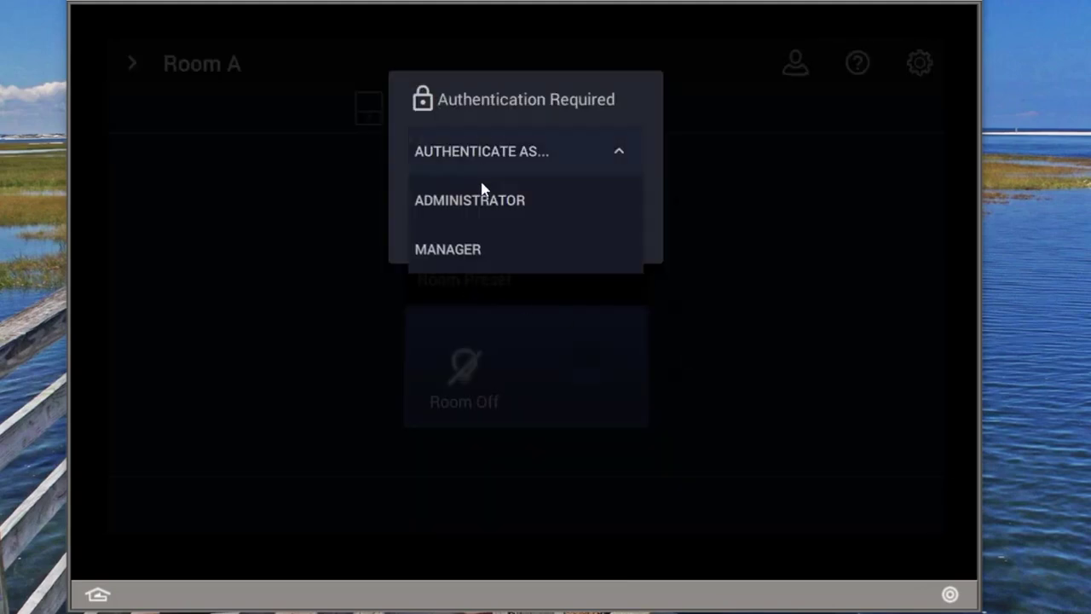
{"action": "left_click", "coordinate": [466, 213]}
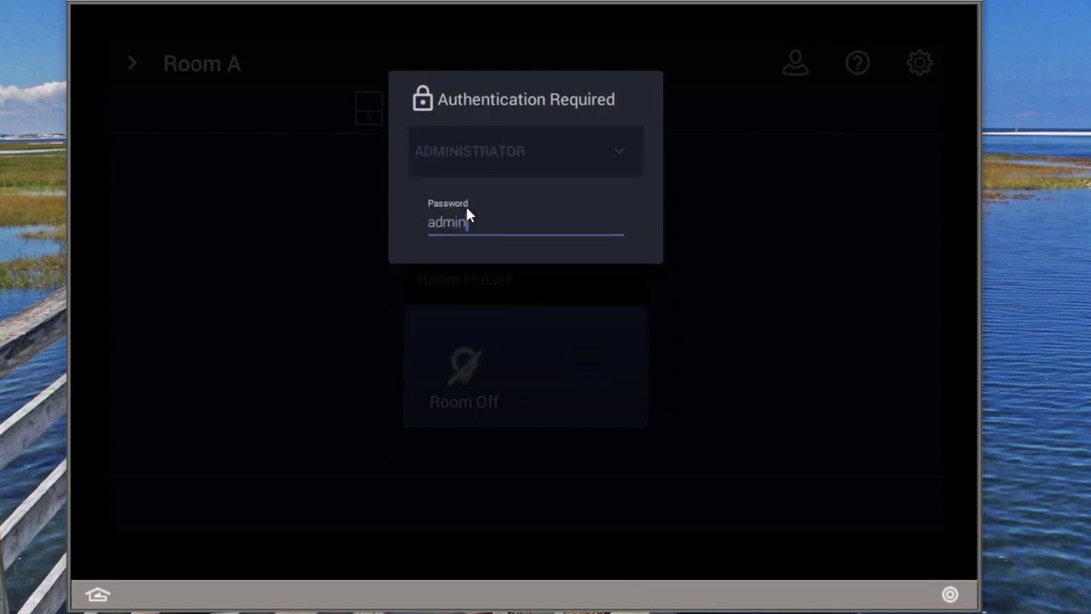
{"action": "key", "text": "Return"}
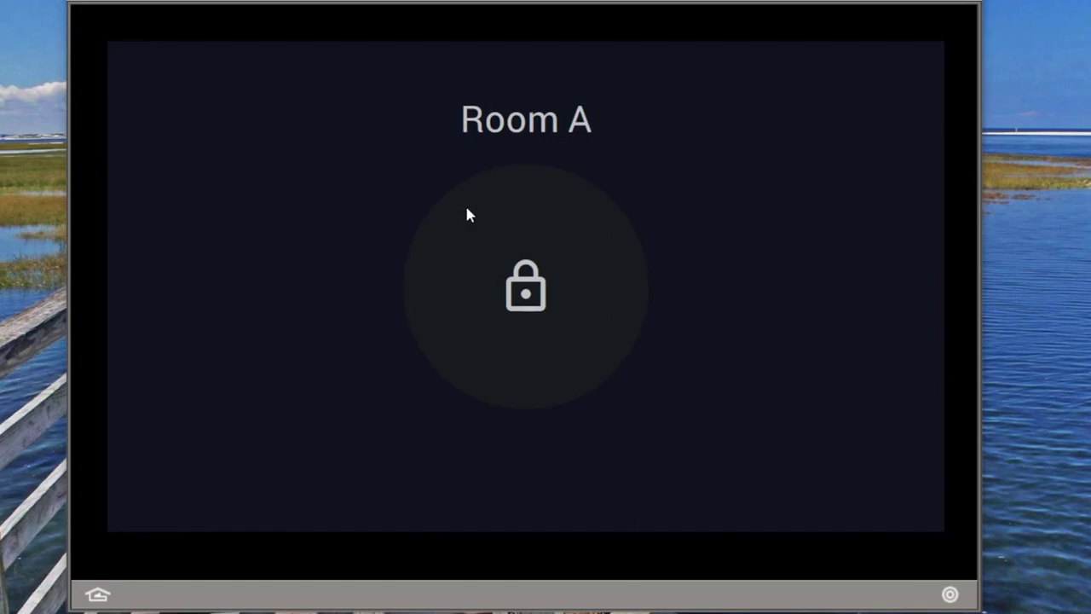
Step: Hold the lock circle to start unlocking, then dismiss the authentication prompt
{"action": "left_click", "coordinate": [467, 215]}
{"action": "left_click_drag", "start_coordinate": [479, 225], "coordinate": [492, 230]}
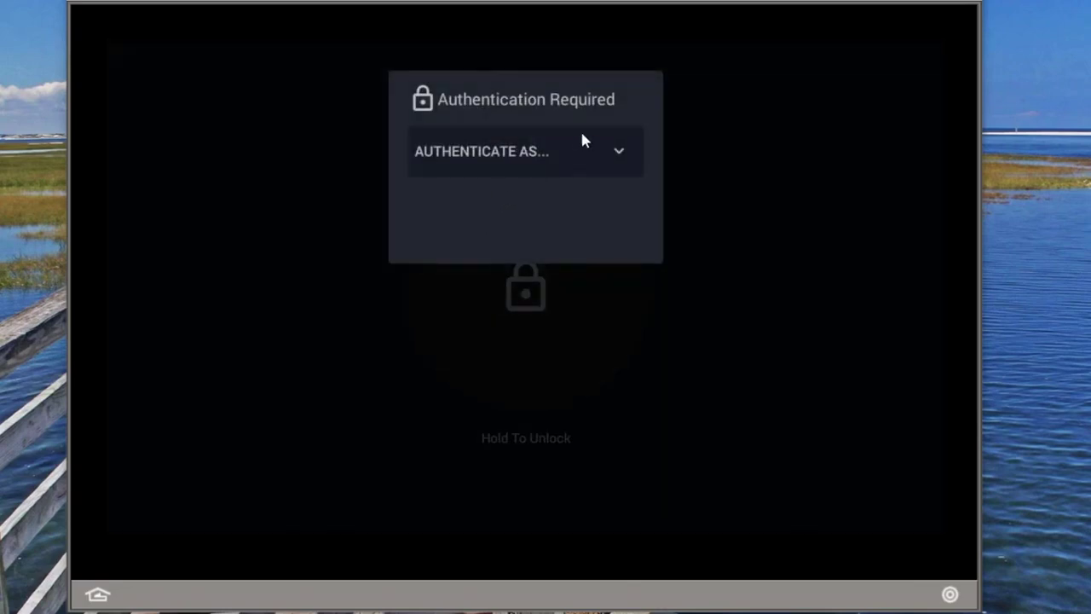
{"action": "left_click", "coordinate": [797, 178]}
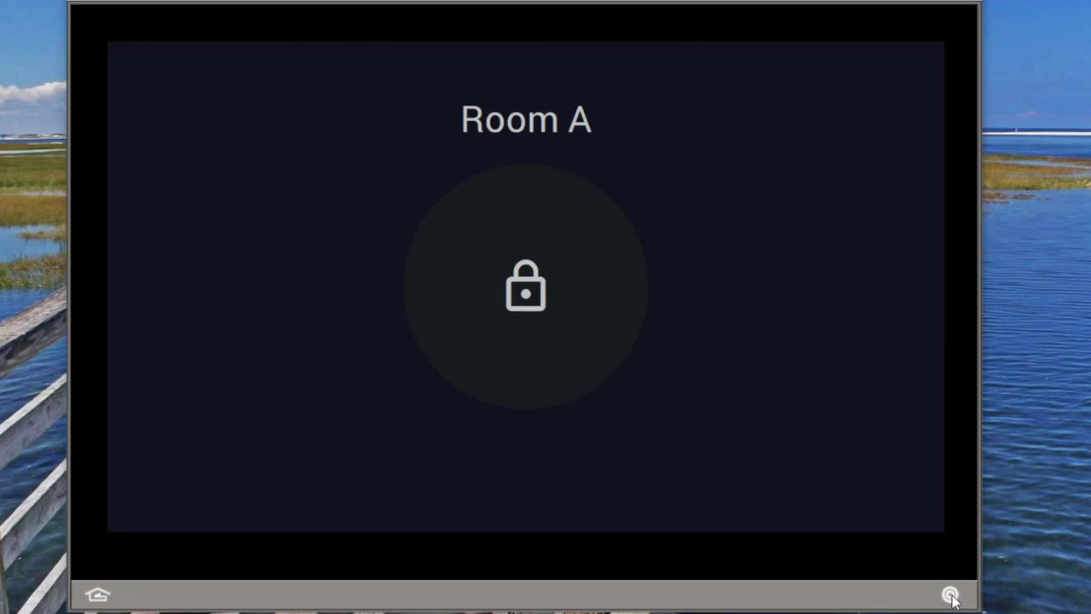
Step: Unlock the panel as MANAGER with the Manager password, then switch Room A to Room Off
{"action": "left_click_drag", "start_coordinate": [570, 300], "coordinate": [571, 301]}
{"action": "left_click", "coordinate": [592, 147]}
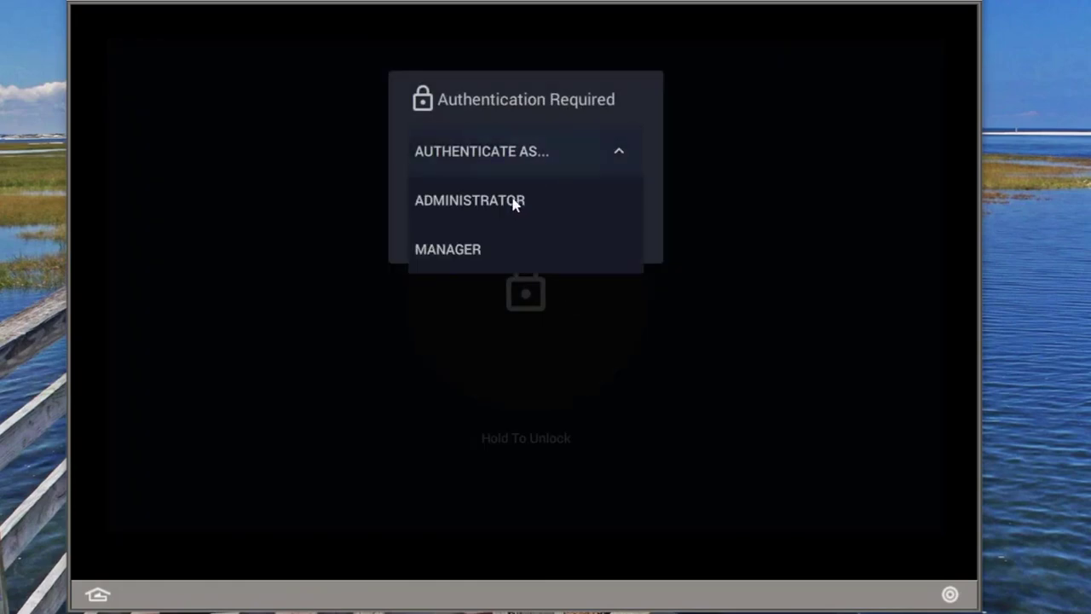
{"action": "left_click", "coordinate": [482, 248]}
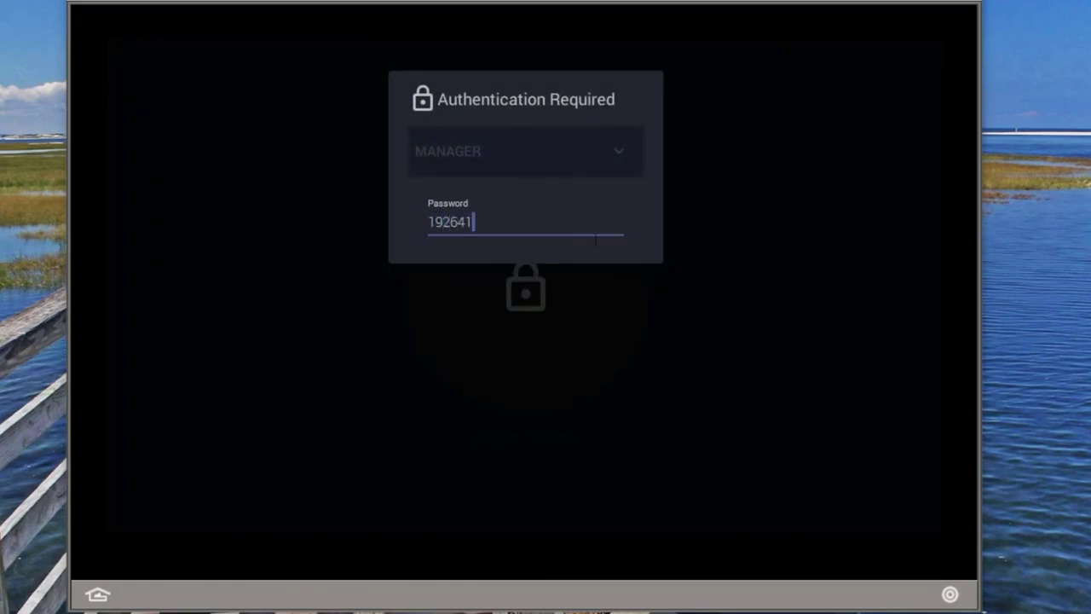
{"action": "key", "text": "Return"}
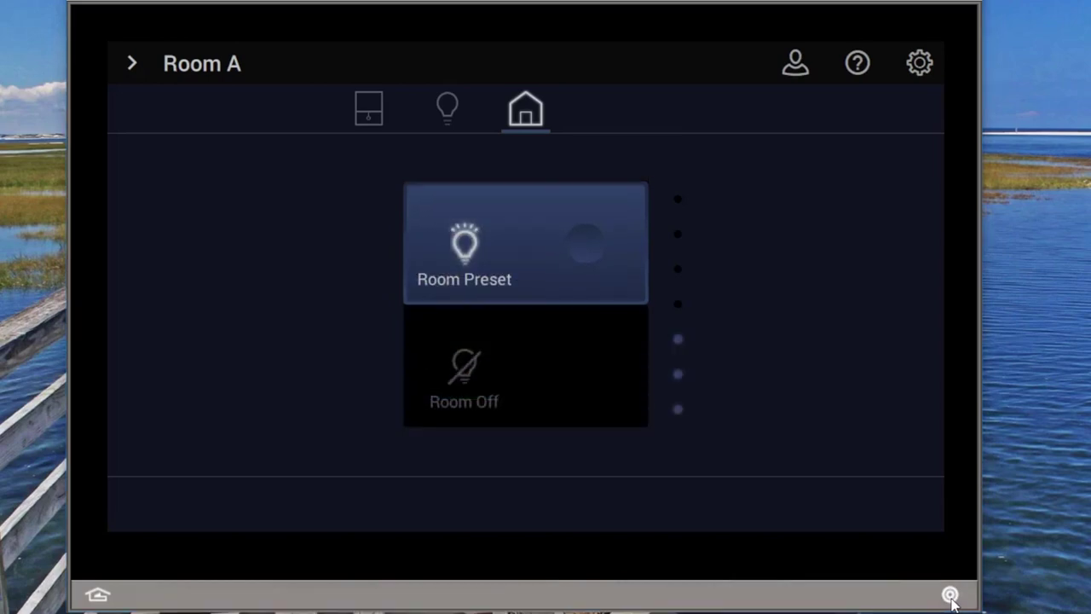
{"action": "left_click", "coordinate": [526, 362]}
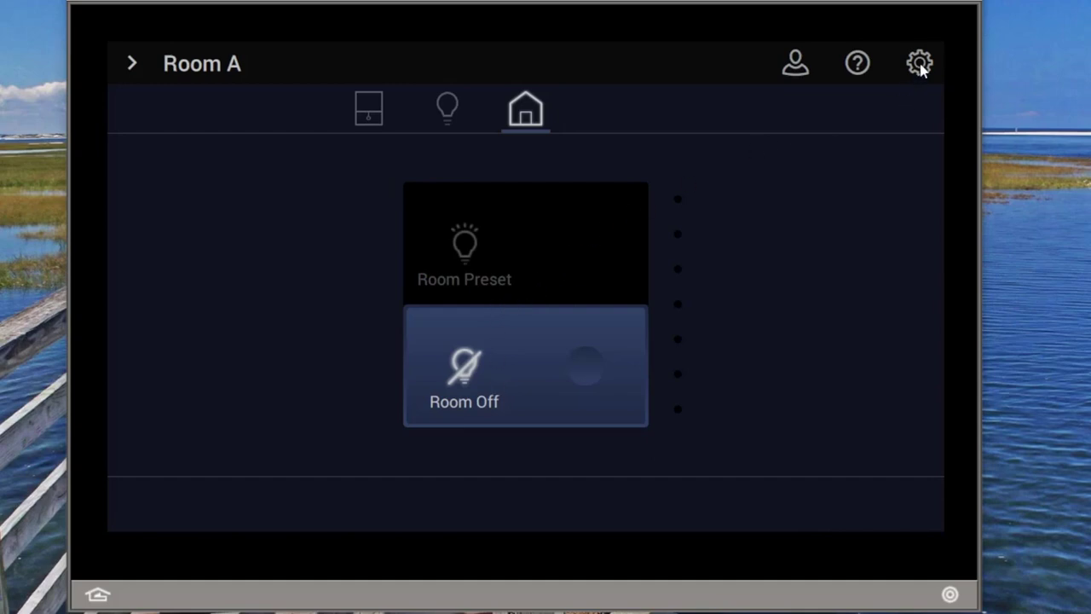
Step: Switch the panel user to Administrator by entering the Administrator password
{"action": "left_click", "coordinate": [800, 73]}
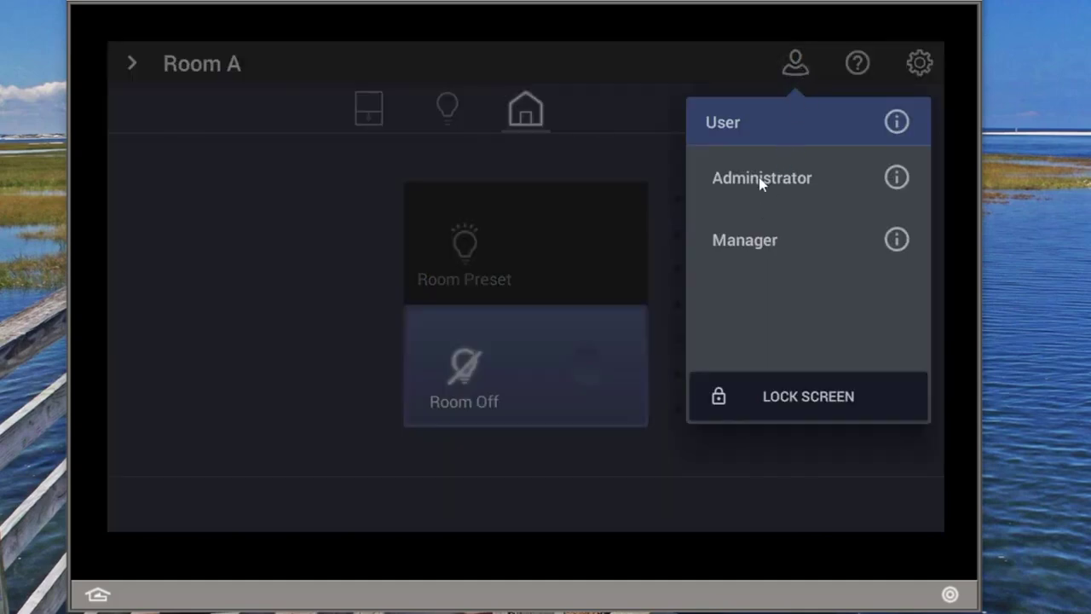
{"action": "left_click", "coordinate": [760, 179]}
{"action": "key", "text": "Return"}
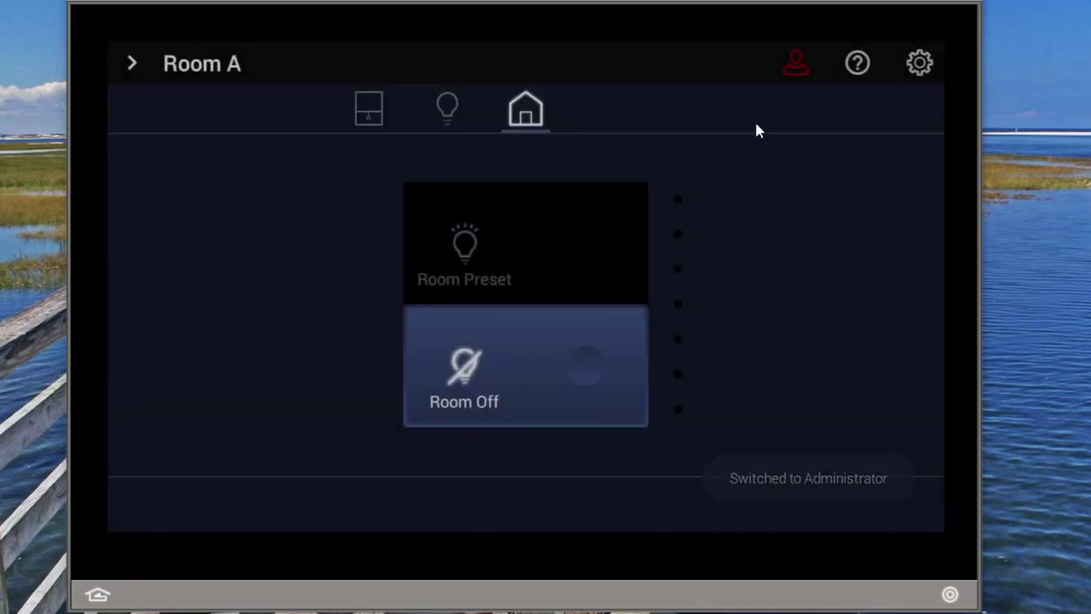
Step: Check Room A's Room Preset lights (Loads 1–5 at 50%, Load 6 excluded), then close Settings
{"action": "left_click", "coordinate": [920, 63]}
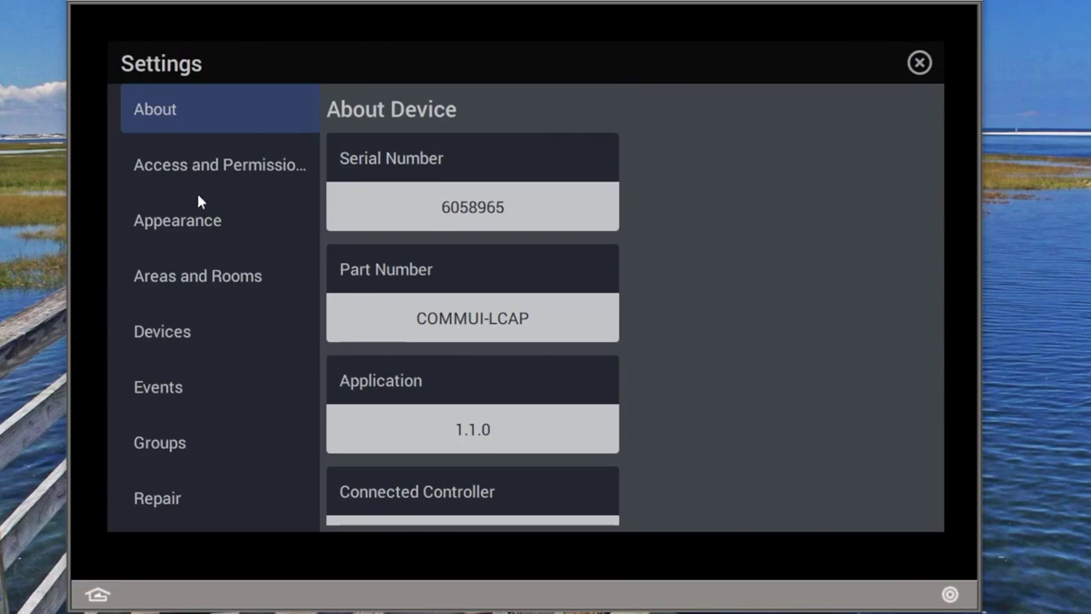
{"action": "left_click", "coordinate": [210, 275]}
{"action": "left_click", "coordinate": [578, 229]}
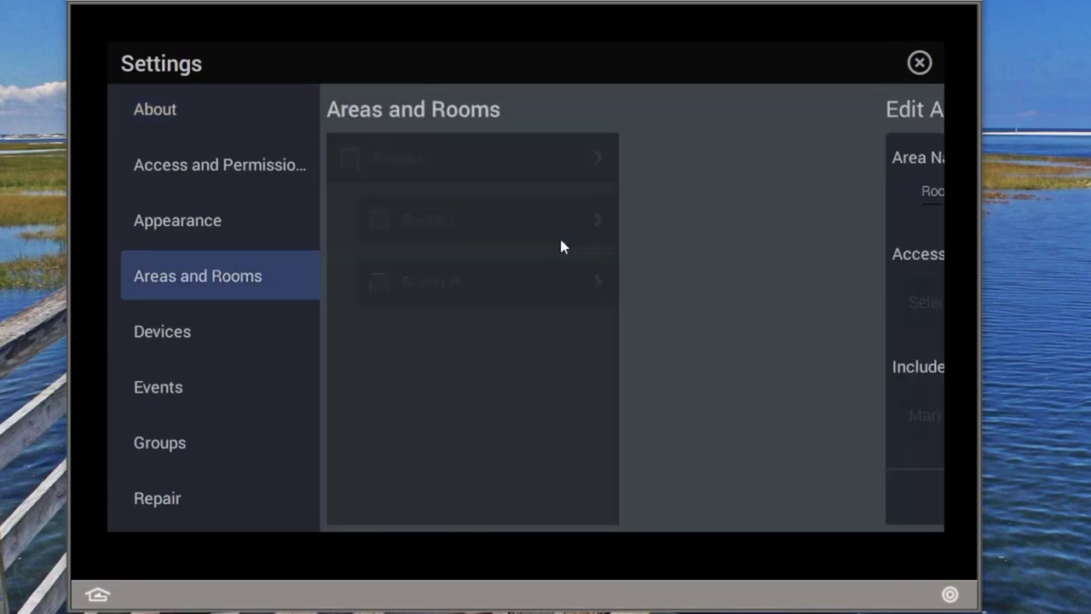
{"action": "scroll", "coordinate": [815, 358], "scroll_direction": "down", "scroll_amount": 4}
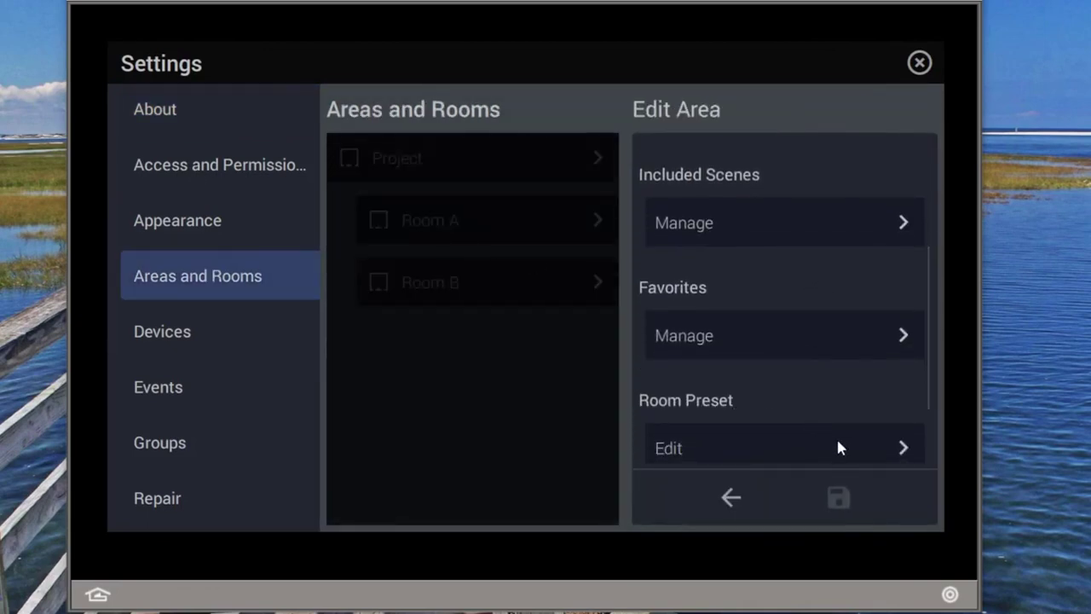
{"action": "left_click", "coordinate": [902, 447]}
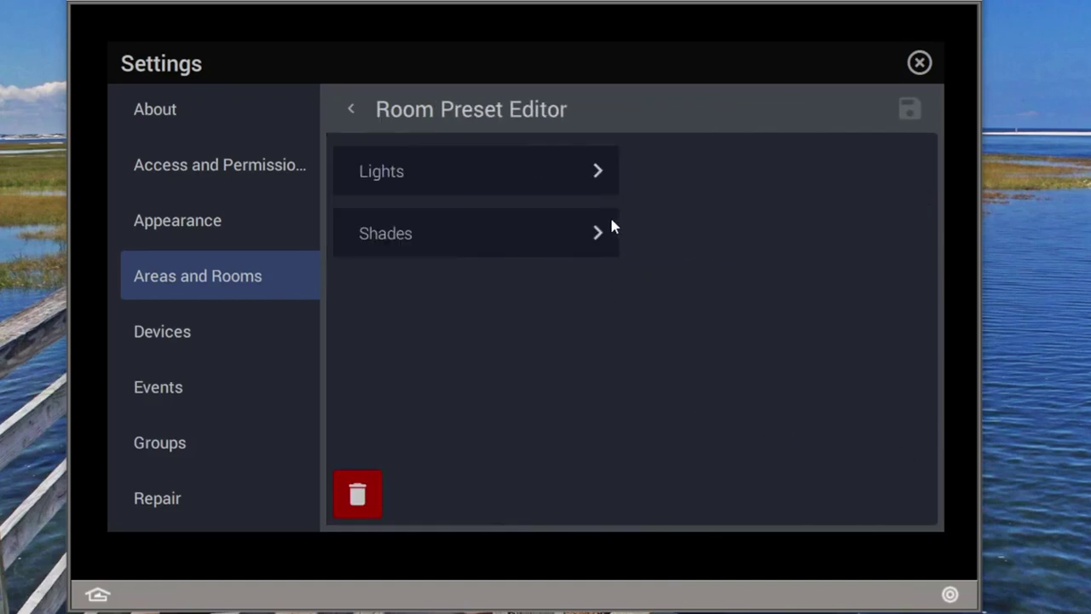
{"action": "left_click", "coordinate": [597, 171]}
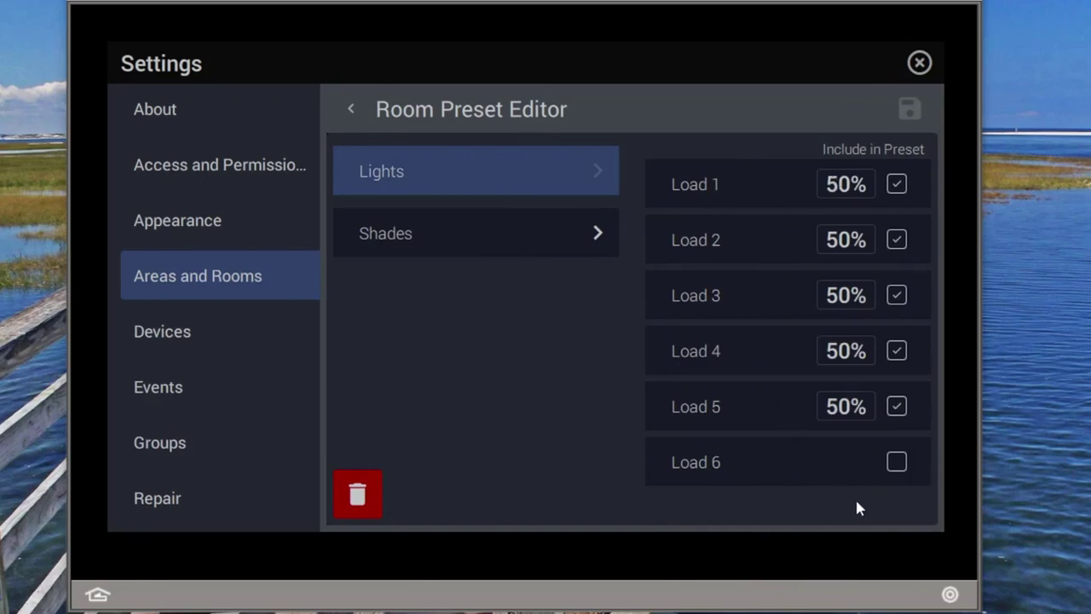
{"action": "left_click", "coordinate": [919, 63]}
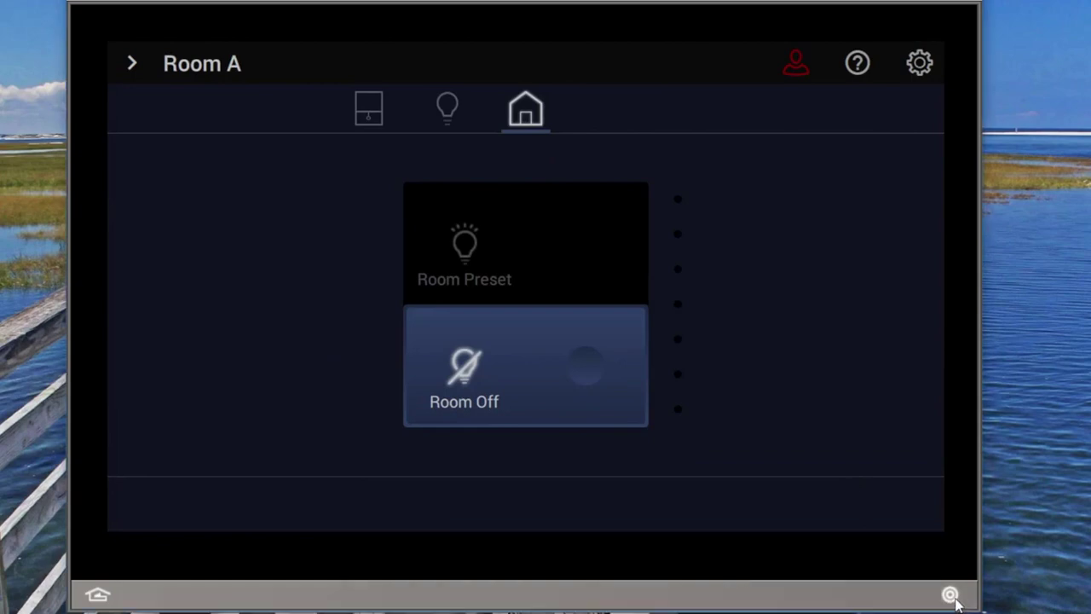
Step: Apply the Room Preset scene in Room A
{"action": "left_click", "coordinate": [525, 243]}
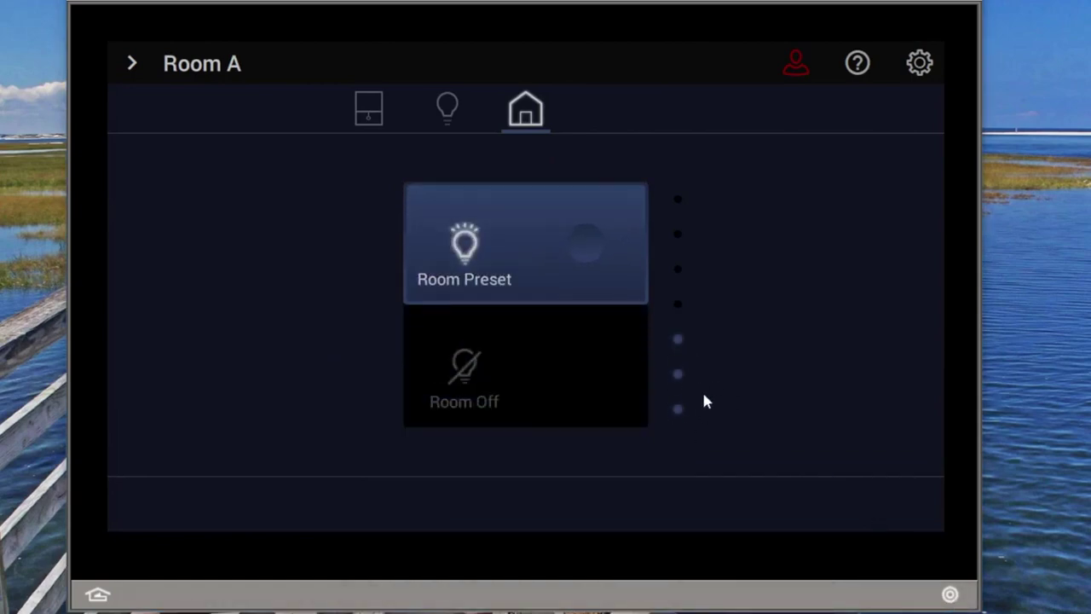